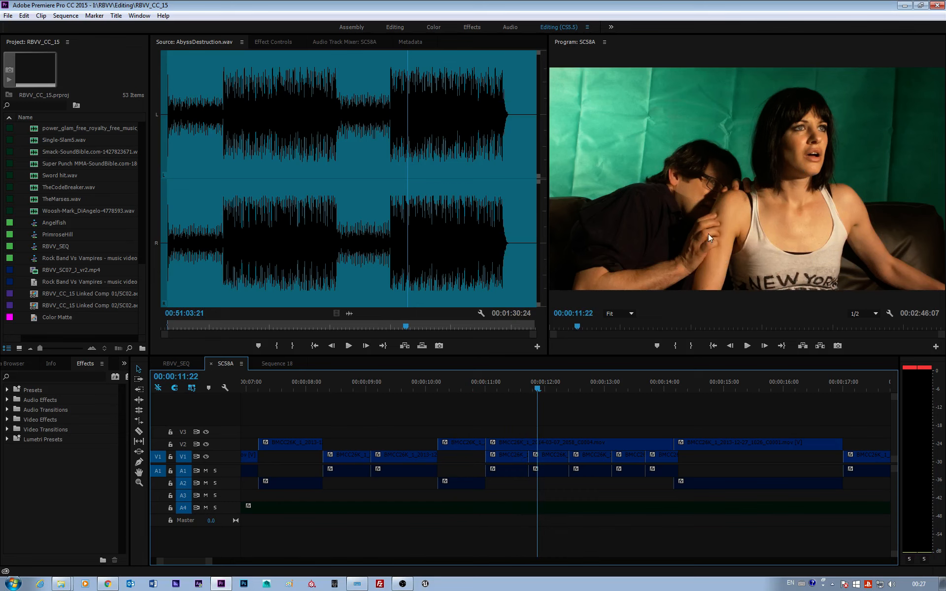
Review the green-backdrop shot in the SC58A sequence and replace its V2 clip near 00:00:12:06 with an After Effects composition.
click(462, 386)
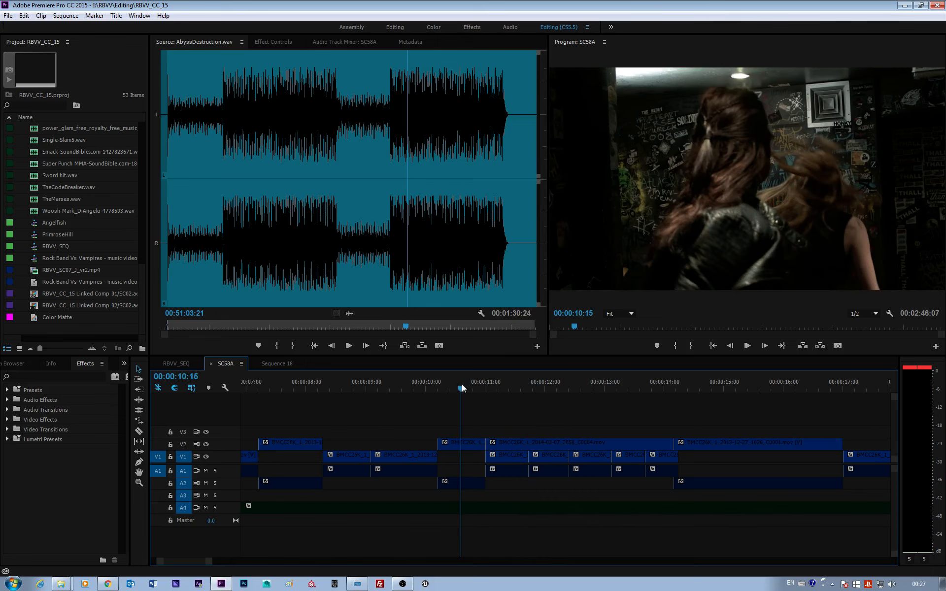
drag(478, 386, 559, 389)
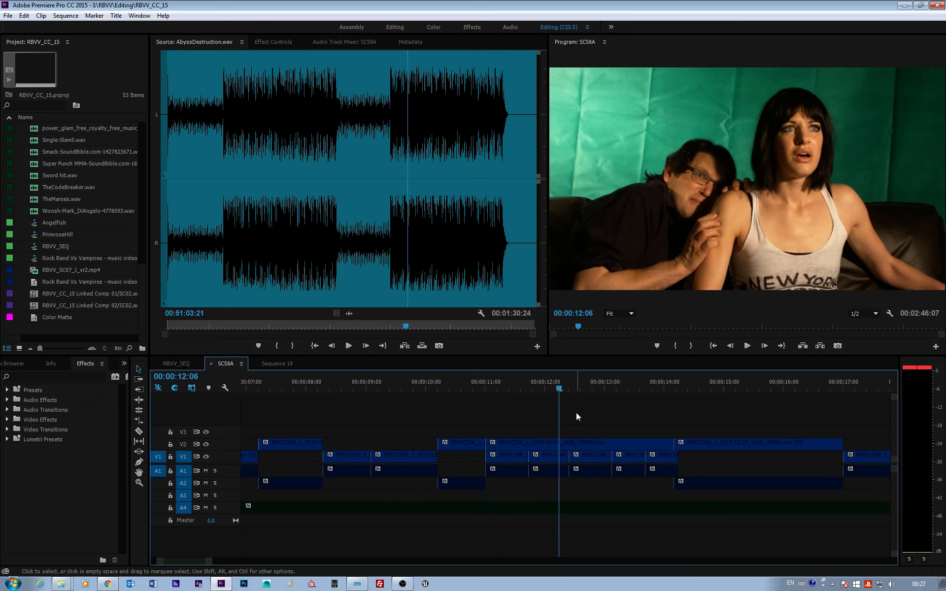
right_click(581, 444)
click(643, 214)
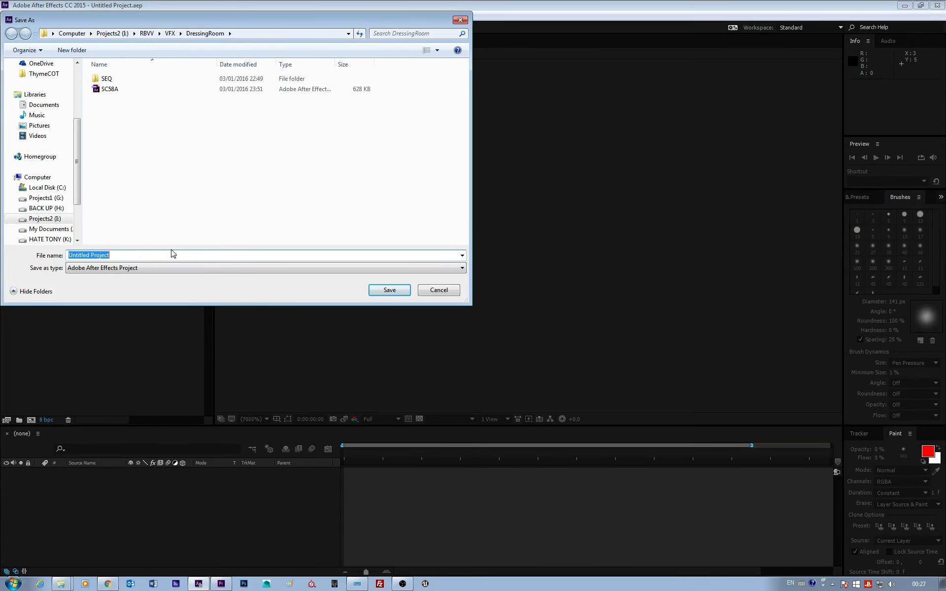
Save the new After Effects project as SC58A_tutorial in the DressingRoom folder.
click(113, 89)
click(118, 254)
text(_tutorial)
click(373, 289)
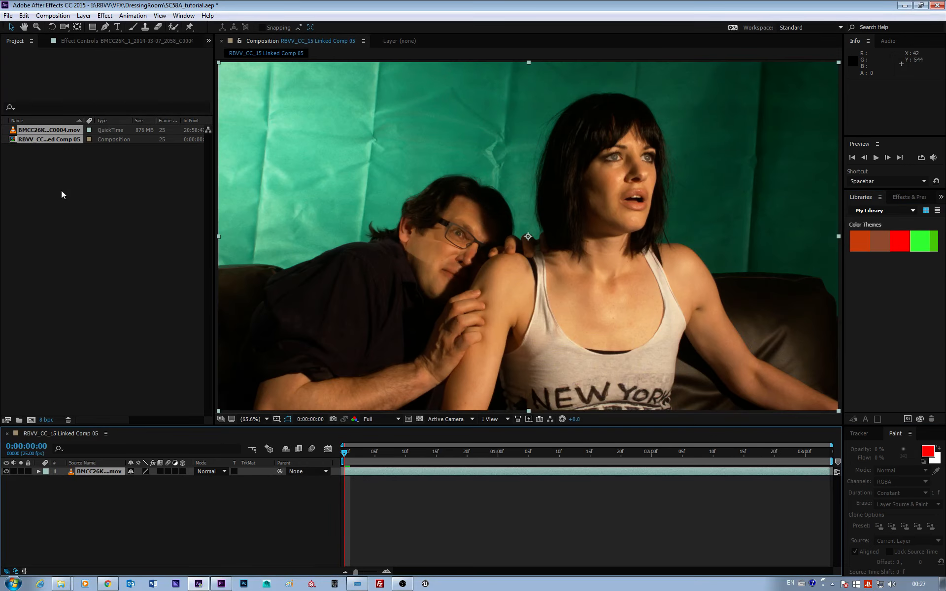
click(61, 190)
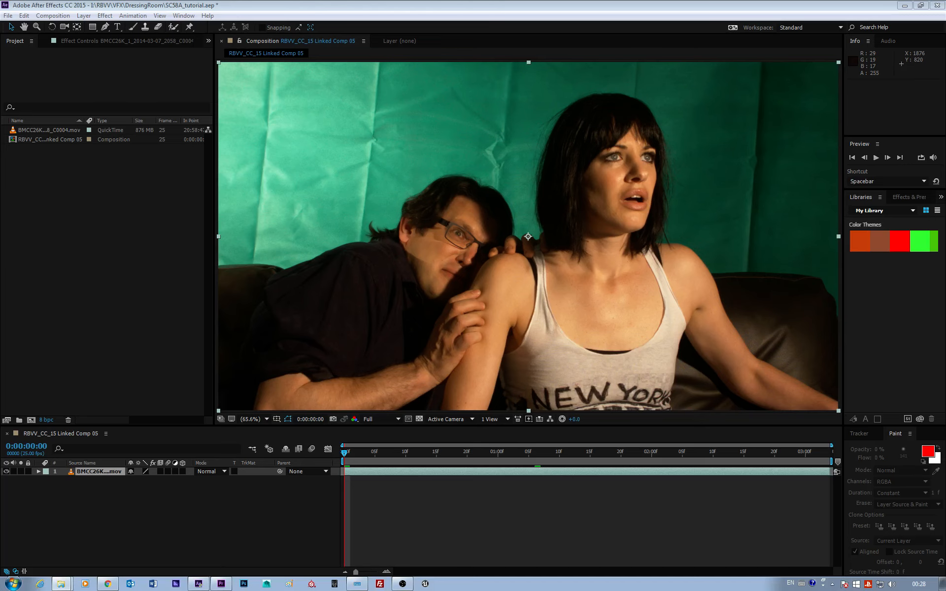
Browse the RBVV video footage from 02FEB2014, play clip MAH04757 to examine the dressing-room background, and return to the composition.
drag(945, 172, 415, 59)
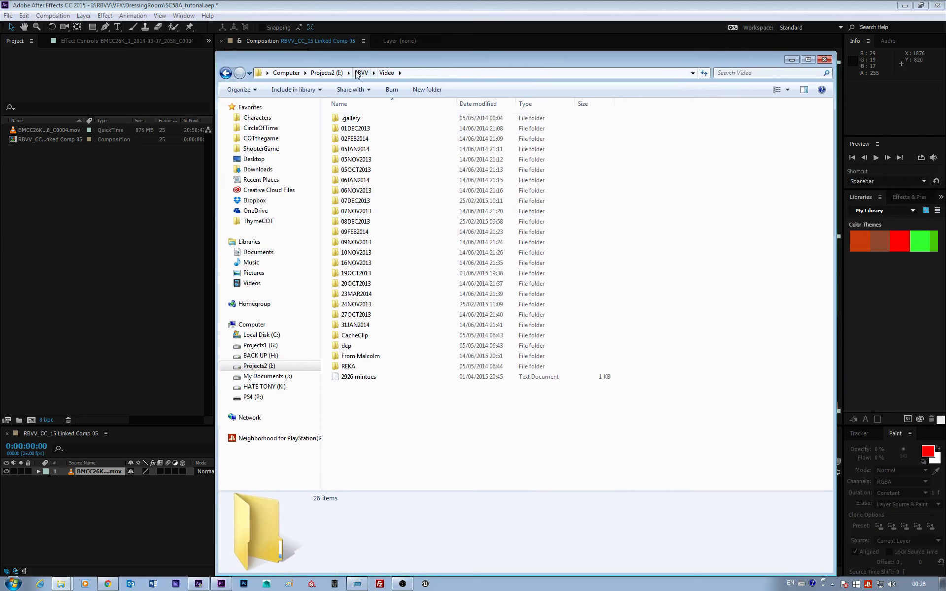
double_click(355, 140)
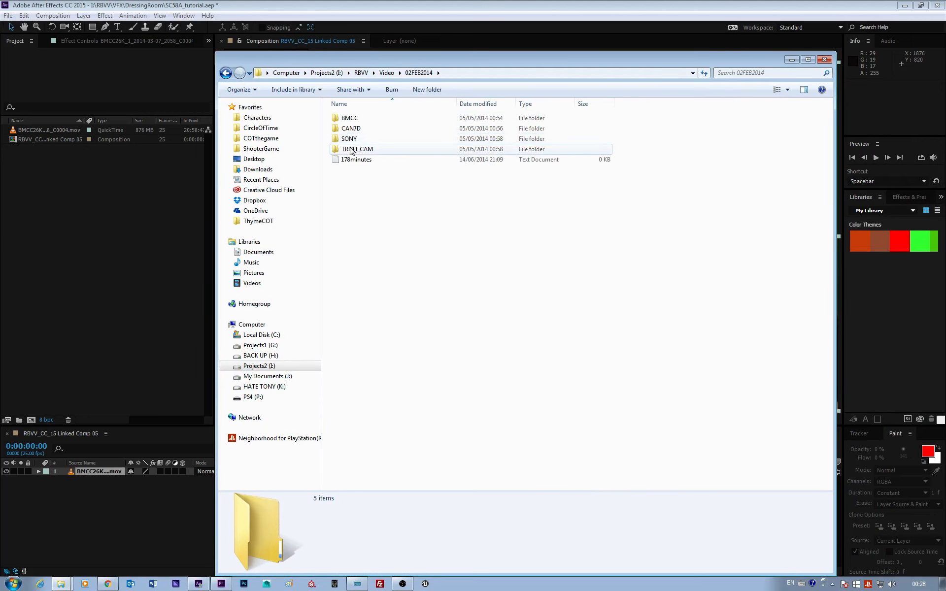
double_click(356, 149)
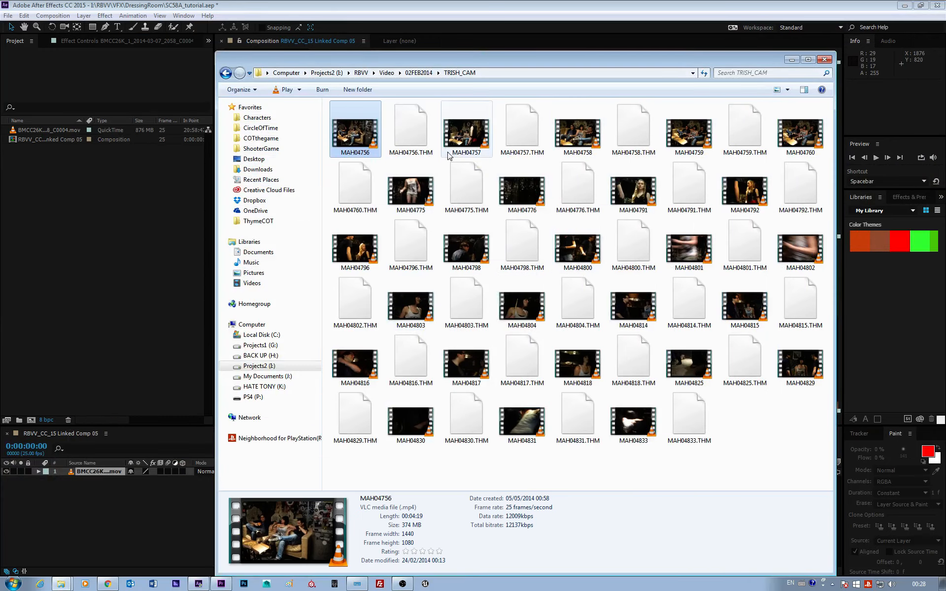
click(467, 138)
double_click(466, 138)
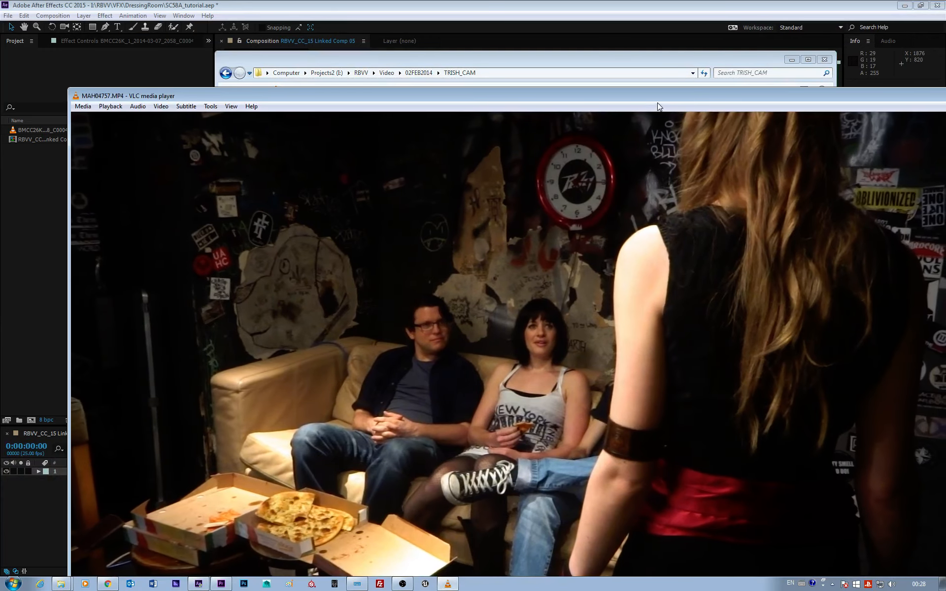
drag(655, 103, 486, 76)
click(832, 70)
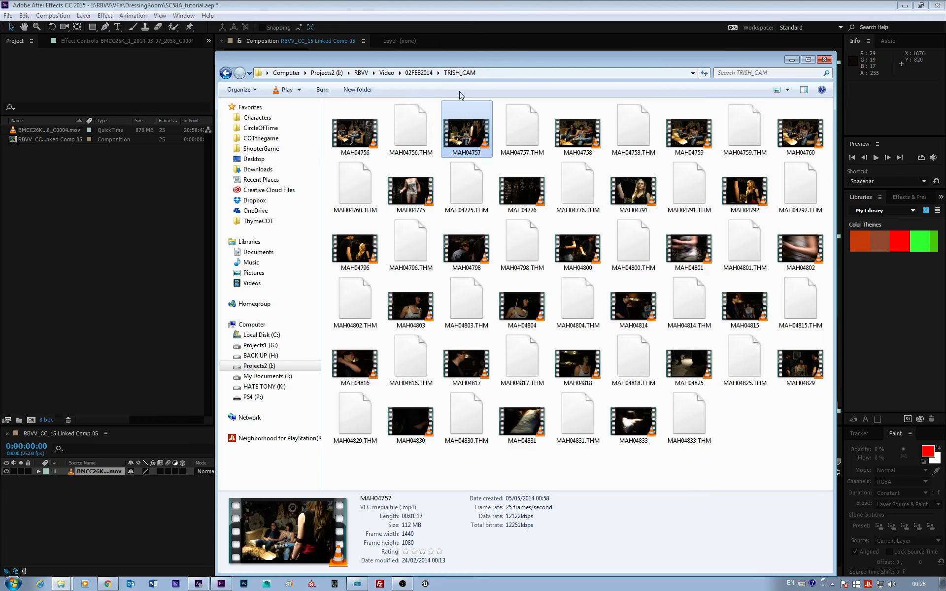
drag(458, 61, 945, 74)
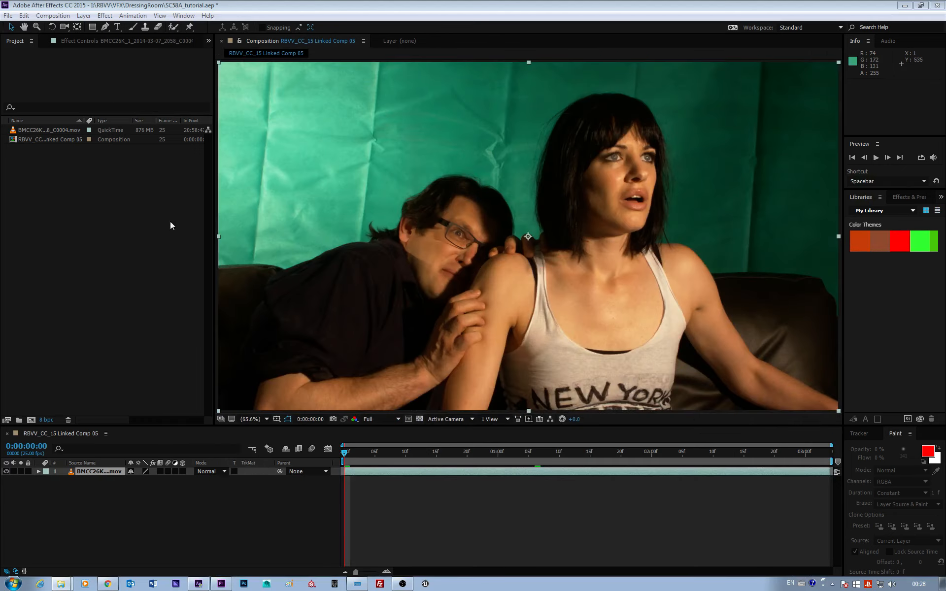
Import the PNG sequence starting at MAH04760000 from the DressingRoom SEQ folder as footage.
double_click(84, 190)
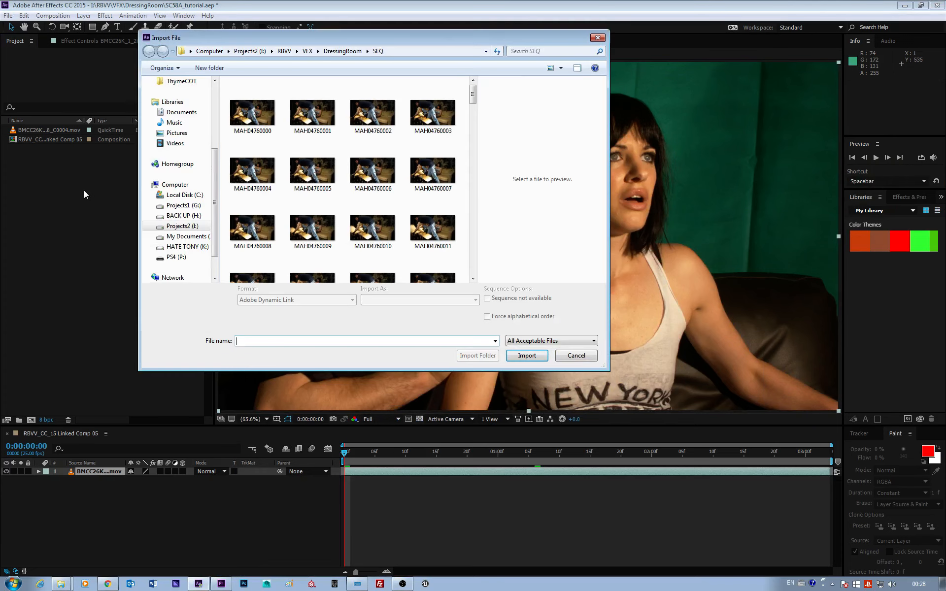
click(252, 113)
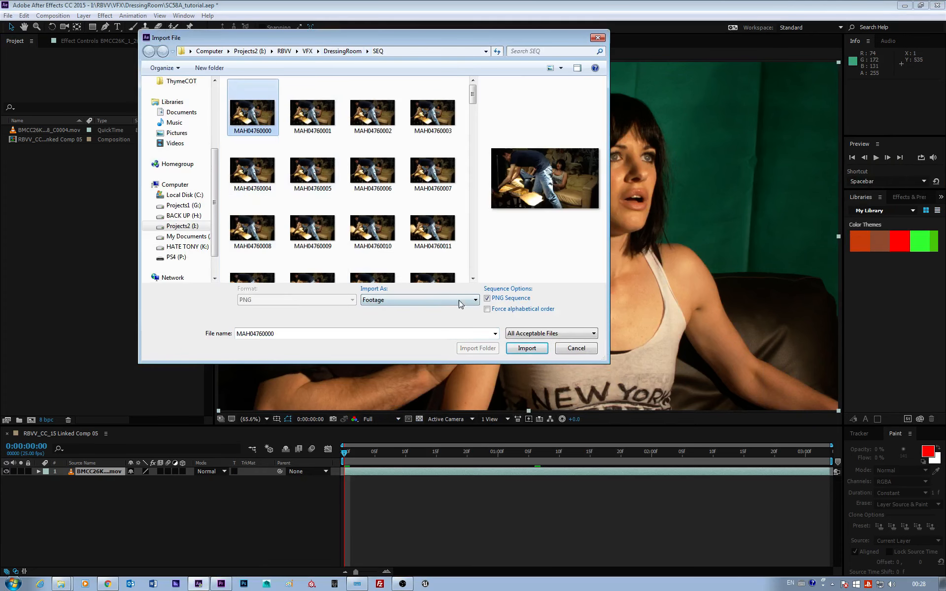
click(526, 348)
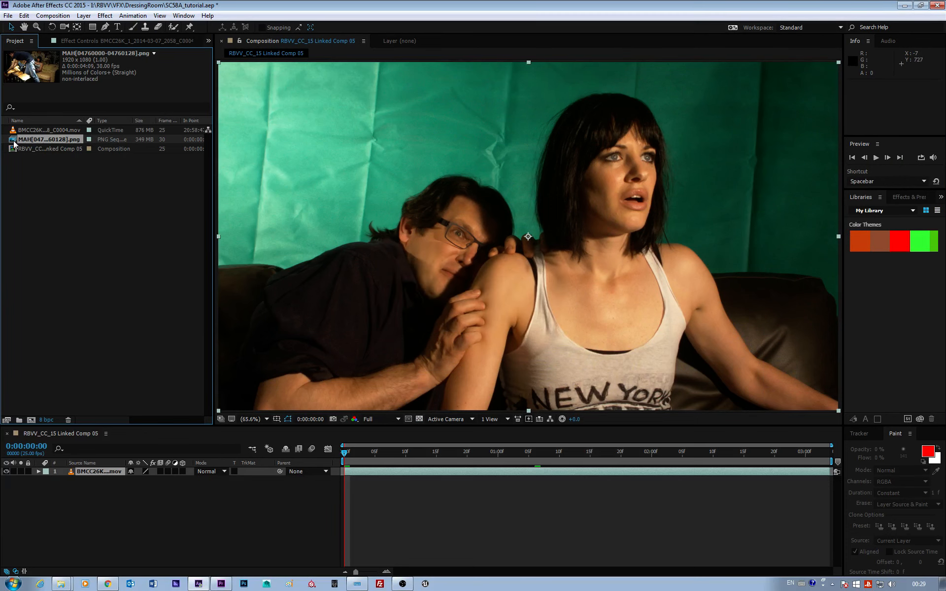
Scrub through the imported sequence to its last frame and compare the sofa background with the green-backdrop composition.
double_click(14, 143)
drag(224, 398, 837, 398)
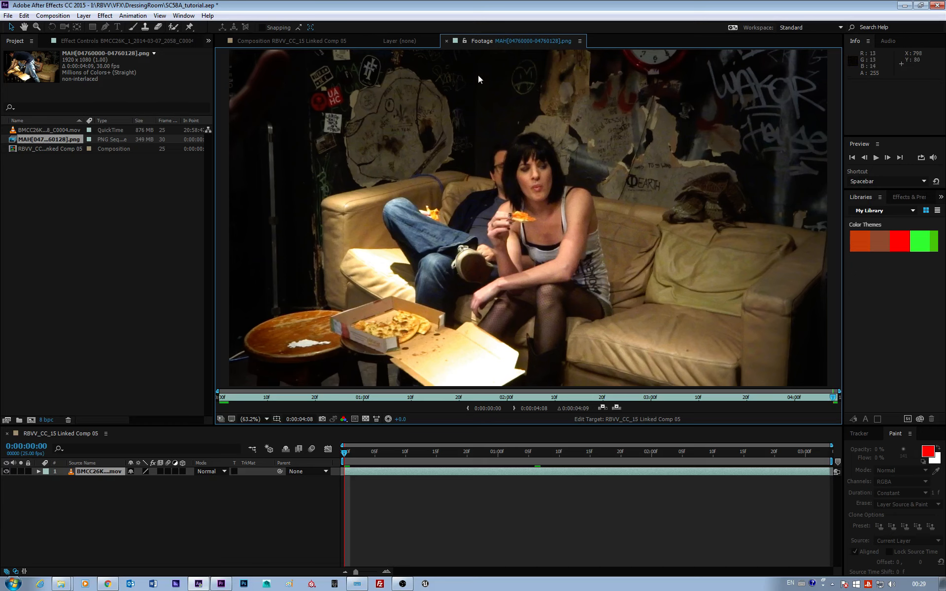
click(292, 41)
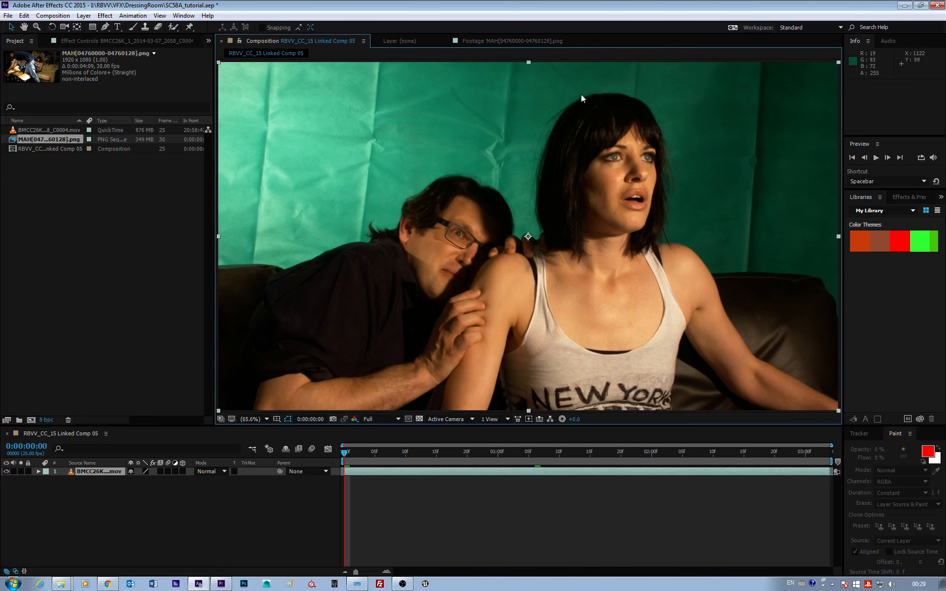
click(479, 41)
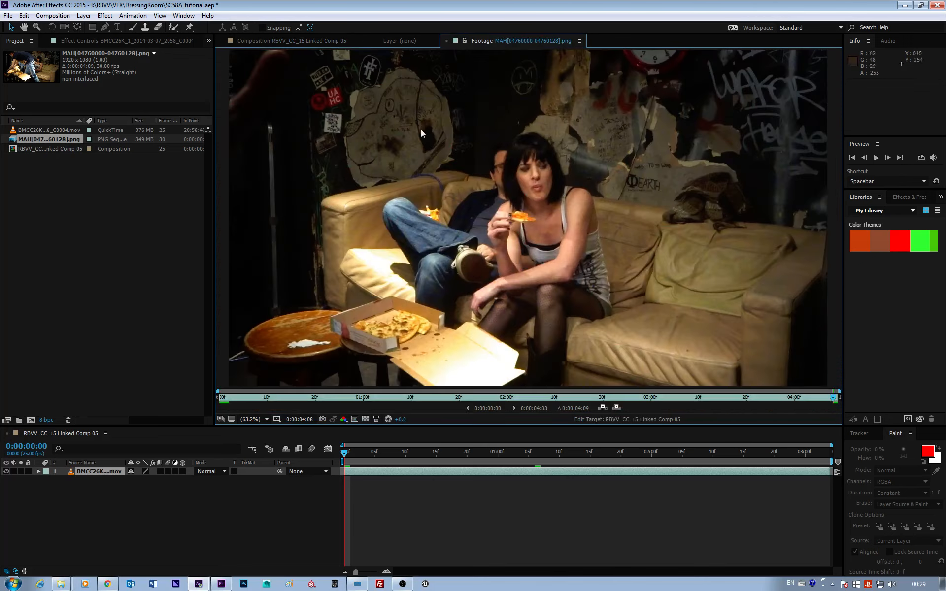
Set the project color depth to 32 bits per channel (float).
drag(41, 141, 81, 303)
click(46, 420)
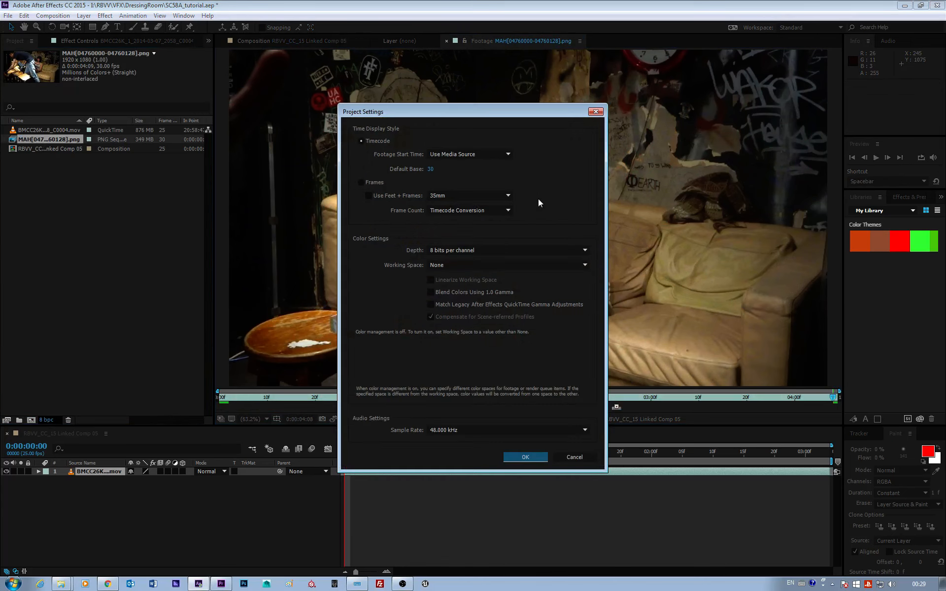
click(449, 251)
click(453, 284)
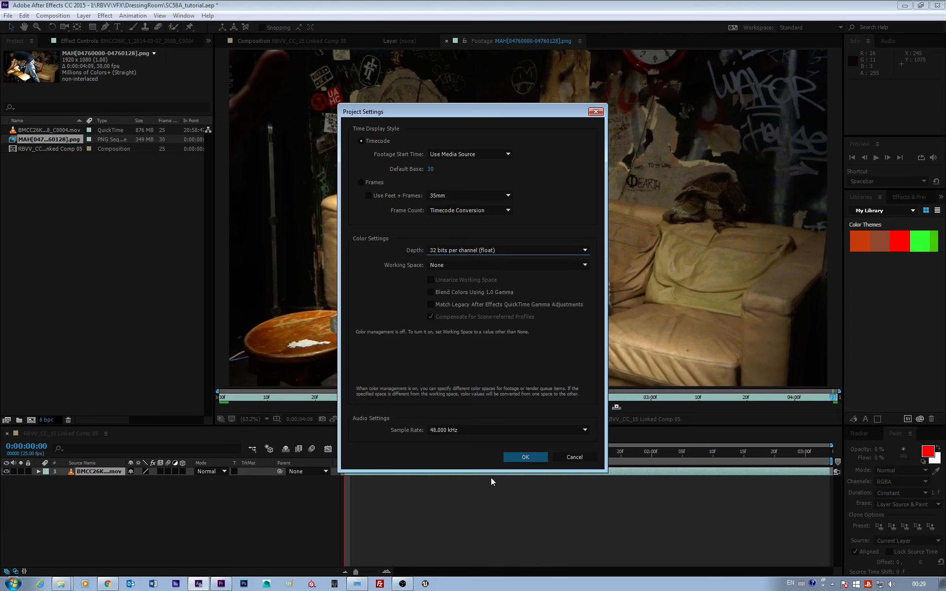
click(526, 457)
Create a composition from the imported PNG sequence and duplicate its layer four times.
drag(57, 139, 31, 420)
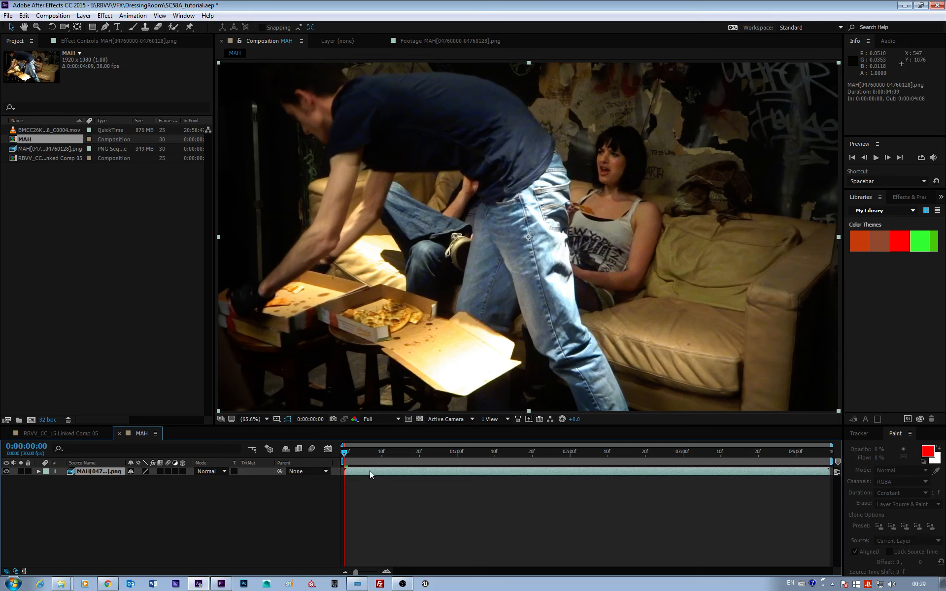
key(ctrl+d)
key(ctrl+d)
key(ctrl+d)
key(ctrl+d)
Hide and lock the bottom copy of the sequence, layer 5.
click(360, 505)
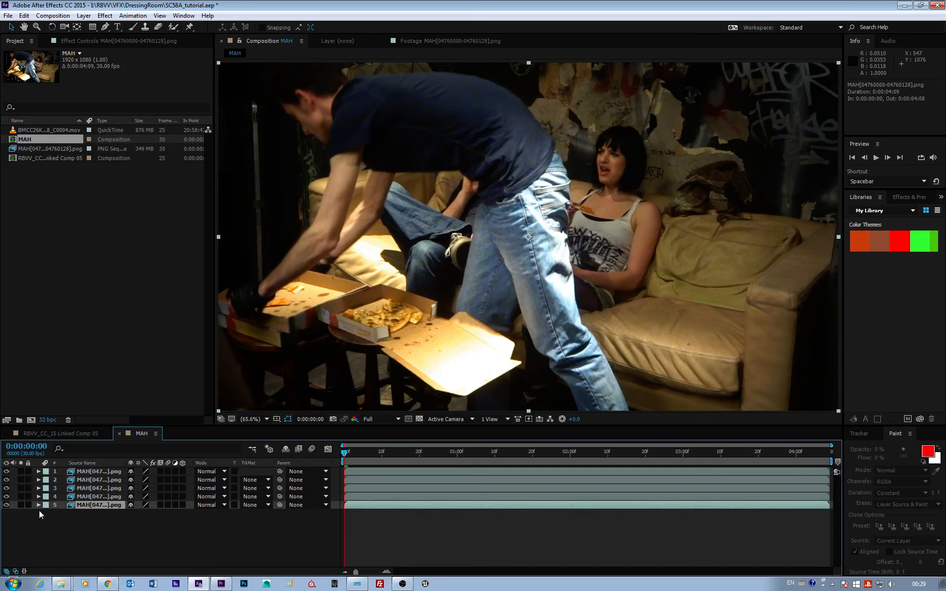
click(6, 505)
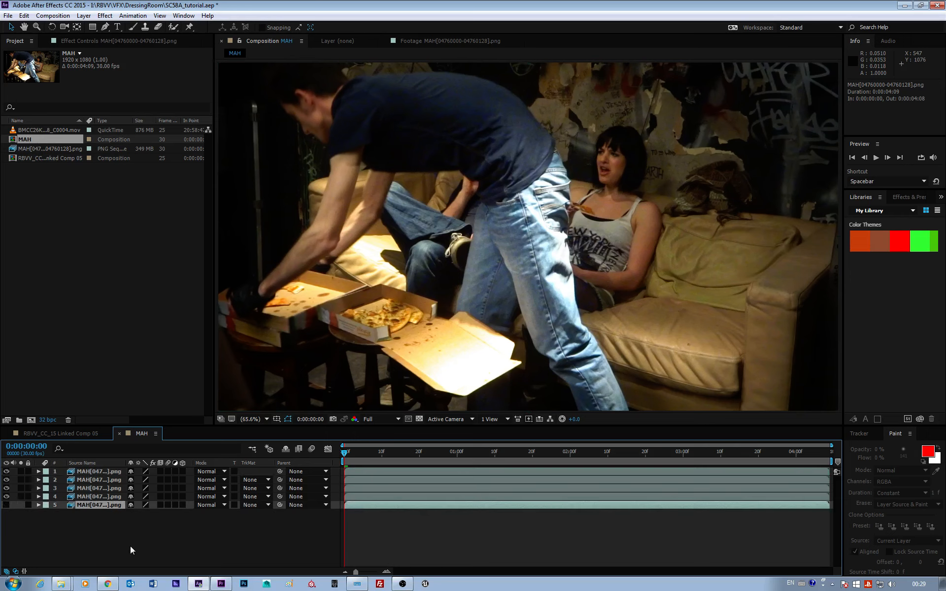
click(27, 505)
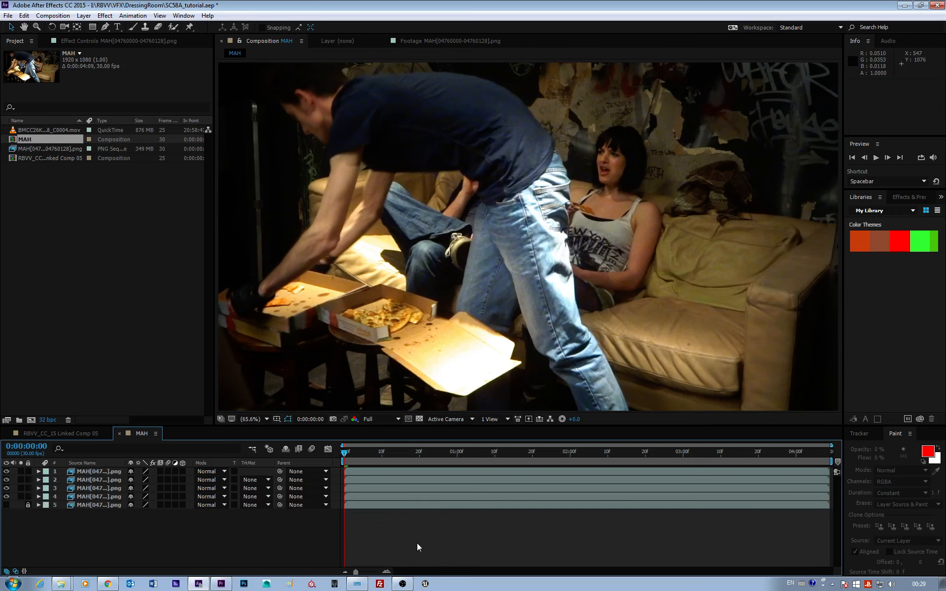
Show only layer 1 and freeze it on its first frame.
alt+click(6, 472)
right_click(392, 471)
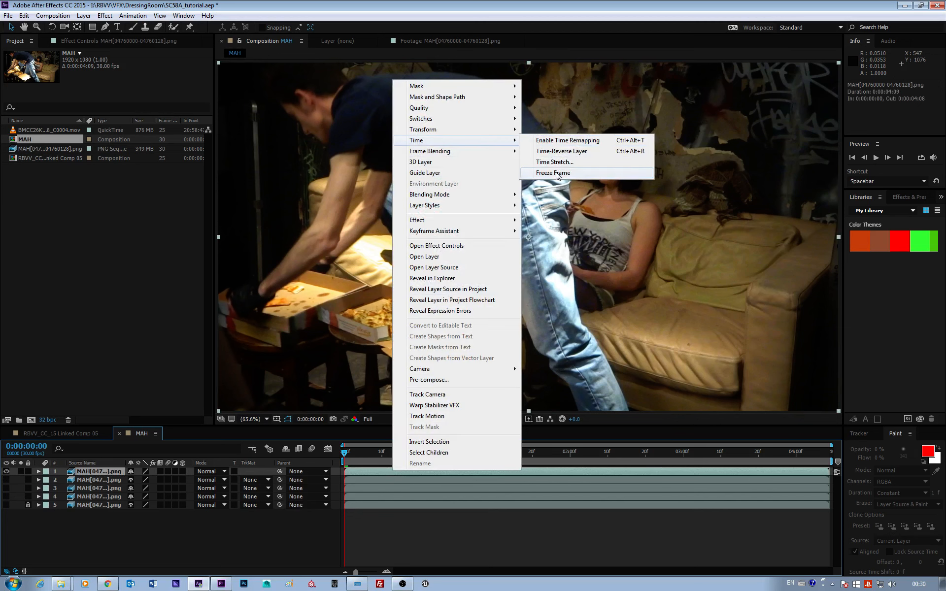
click(559, 174)
Open layer 1 and erase the standing man and the seated people with the Eraser tool, keeping the surrounding room.
double_click(365, 470)
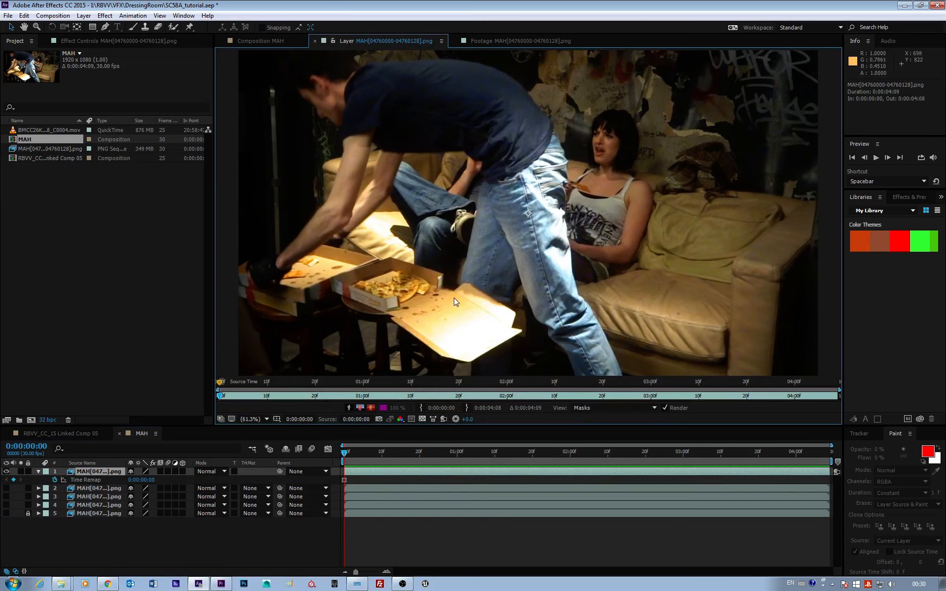
click(158, 26)
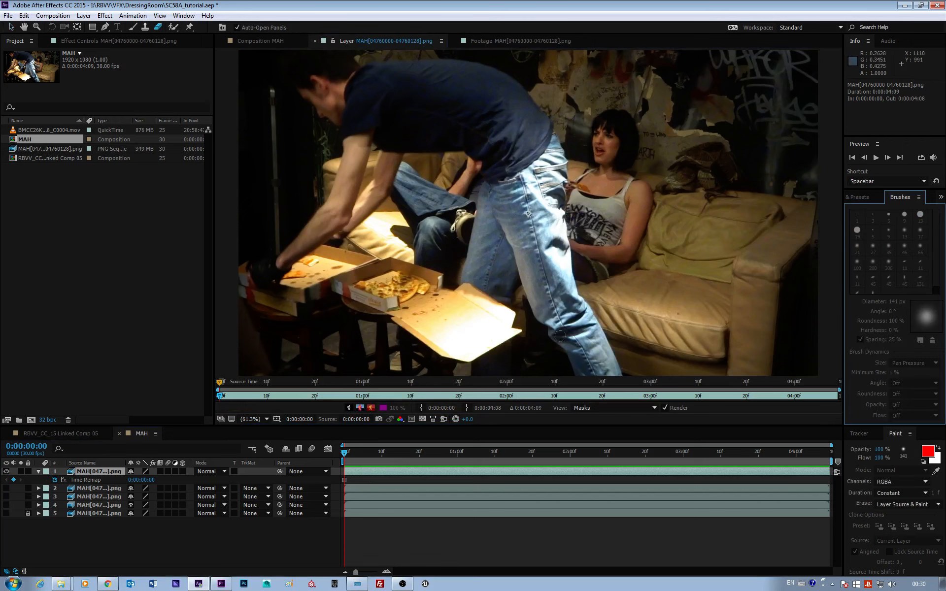
drag(601, 366, 509, 207)
mouse_move(532, 270)
mouse_down()
mouse_move(542, 199)
mouse_move(578, 167)
mouse_move(589, 112)
mouse_move(607, 109)
mouse_move(600, 176)
mouse_move(600, 149)
mouse_move(539, 174)
mouse_move(521, 110)
mouse_move(491, 77)
mouse_move(439, 61)
mouse_move(339, 66)
mouse_move(313, 42)
mouse_move(277, 45)
mouse_move(321, 102)
mouse_move(304, 64)
mouse_move(330, 81)
mouse_move(345, 76)
mouse_move(333, 58)
mouse_move(446, 58)
mouse_move(493, 74)
mouse_move(505, 87)
mouse_move(353, 59)
mouse_move(446, 57)
mouse_move(505, 87)
mouse_move(536, 187)
mouse_move(429, 206)
mouse_move(463, 222)
mouse_move(527, 276)
mouse_up()
mouse_move(523, 161)
mouse_down()
mouse_move(482, 97)
mouse_move(534, 254)
mouse_move(529, 310)
mouse_move(500, 189)
mouse_move(513, 234)
mouse_move(597, 207)
mouse_move(609, 178)
mouse_move(443, 296)
mouse_up()
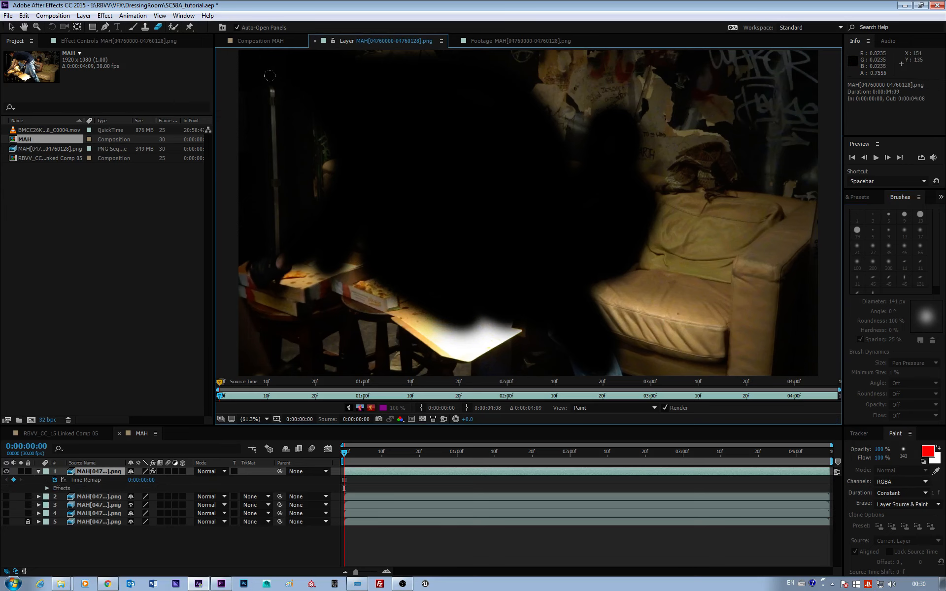
Back in the MAH composition, hide and lock layer 1, and show and select layer 2.
click(261, 44)
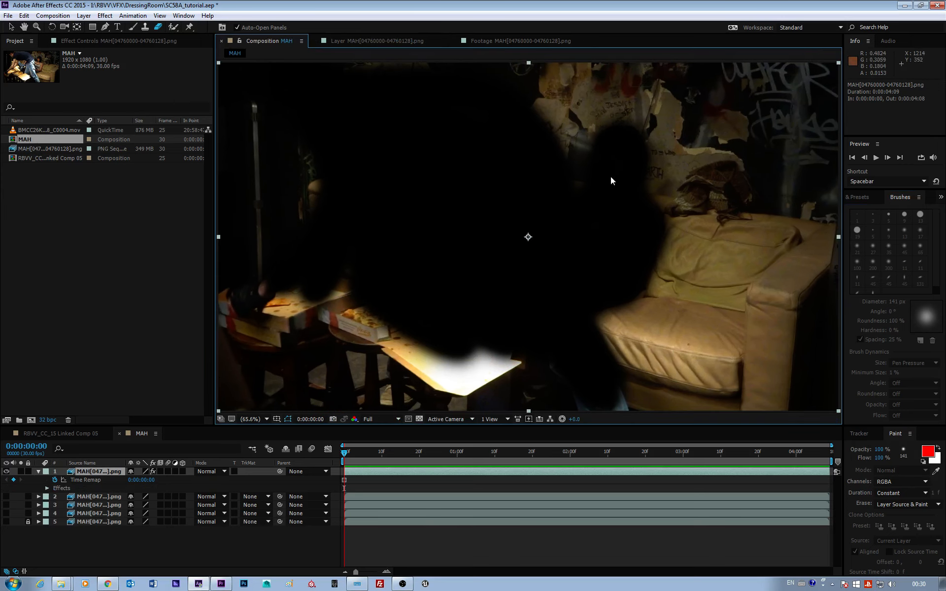
click(7, 471)
click(28, 471)
click(6, 496)
click(98, 497)
Freeze layer 2 on the frame at 0:00:02:16.
drag(345, 453, 630, 452)
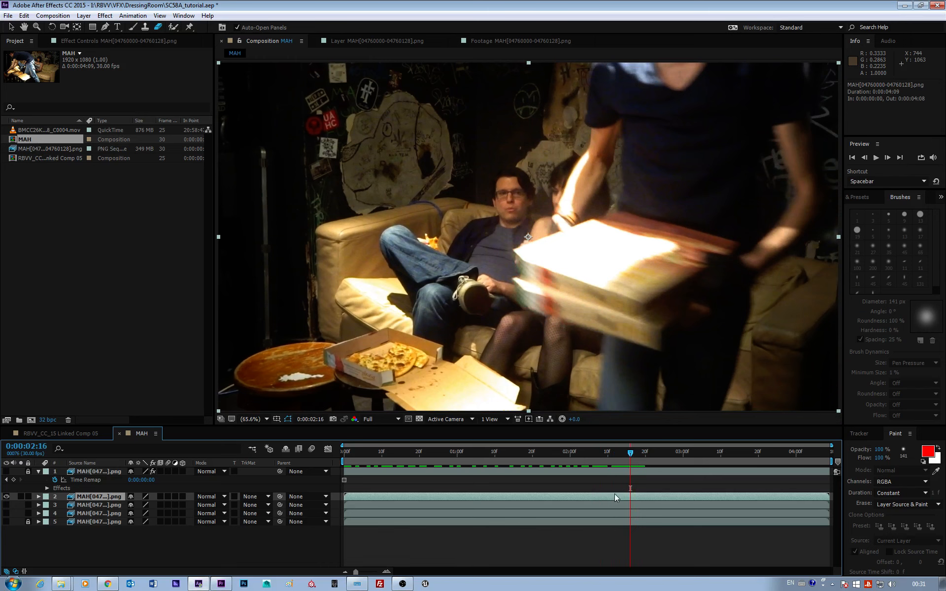
right_click(614, 497)
mouse_move(723, 165)
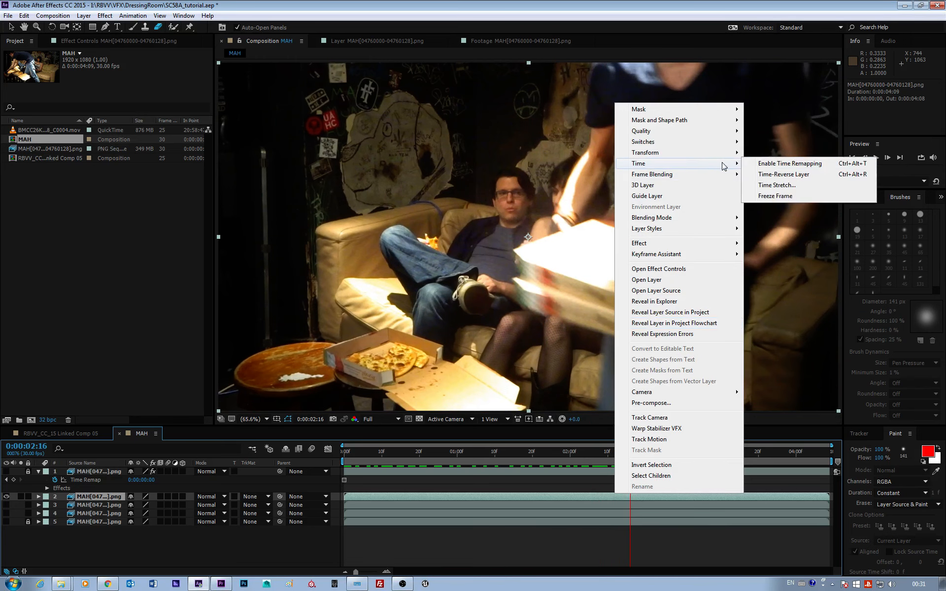
click(775, 196)
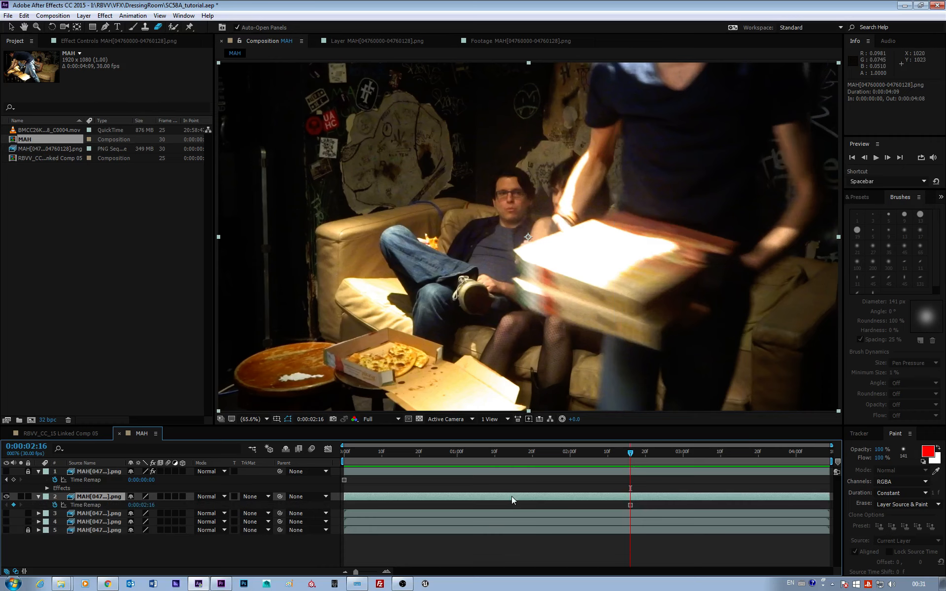
Open layer 2 and erase the standing man with the pizza boxes and the people on the sofa.
double_click(511, 496)
mouse_move(593, 254)
mouse_down()
mouse_move(521, 235)
mouse_move(521, 209)
mouse_move(537, 189)
mouse_move(482, 199)
mouse_move(448, 179)
mouse_move(682, 200)
mouse_move(433, 202)
mouse_move(604, 228)
mouse_move(661, 248)
mouse_move(494, 149)
mouse_move(506, 154)
mouse_move(499, 173)
mouse_move(486, 149)
mouse_move(484, 230)
mouse_move(533, 236)
mouse_move(552, 168)
mouse_move(548, 141)
mouse_move(558, 133)
mouse_move(567, 147)
mouse_move(561, 179)
mouse_move(644, 26)
mouse_move(697, 27)
mouse_move(627, 46)
mouse_move(609, 74)
mouse_move(621, 158)
mouse_move(558, 217)
mouse_move(618, 176)
mouse_move(548, 225)
mouse_up()
mouse_move(556, 147)
mouse_down()
mouse_move(589, 103)
mouse_move(597, 67)
mouse_move(620, 87)
mouse_move(632, 220)
mouse_move(628, 85)
mouse_move(646, 216)
mouse_move(625, 169)
mouse_move(651, 64)
mouse_move(685, 116)
mouse_move(683, 85)
mouse_move(706, 133)
mouse_move(714, 229)
mouse_move(686, 64)
mouse_move(637, 234)
mouse_move(588, 223)
mouse_move(619, 265)
mouse_move(671, 270)
mouse_move(478, 241)
mouse_move(614, 297)
mouse_move(554, 301)
mouse_move(397, 235)
mouse_move(406, 223)
mouse_move(596, 300)
mouse_move(692, 323)
mouse_move(694, 332)
mouse_move(715, 220)
mouse_move(772, 160)
mouse_move(719, 227)
mouse_move(767, 165)
mouse_move(745, 220)
mouse_move(647, 330)
mouse_move(700, 294)
mouse_move(652, 294)
mouse_move(456, 212)
mouse_move(525, 269)
mouse_move(657, 315)
mouse_move(453, 231)
mouse_move(624, 282)
mouse_up()
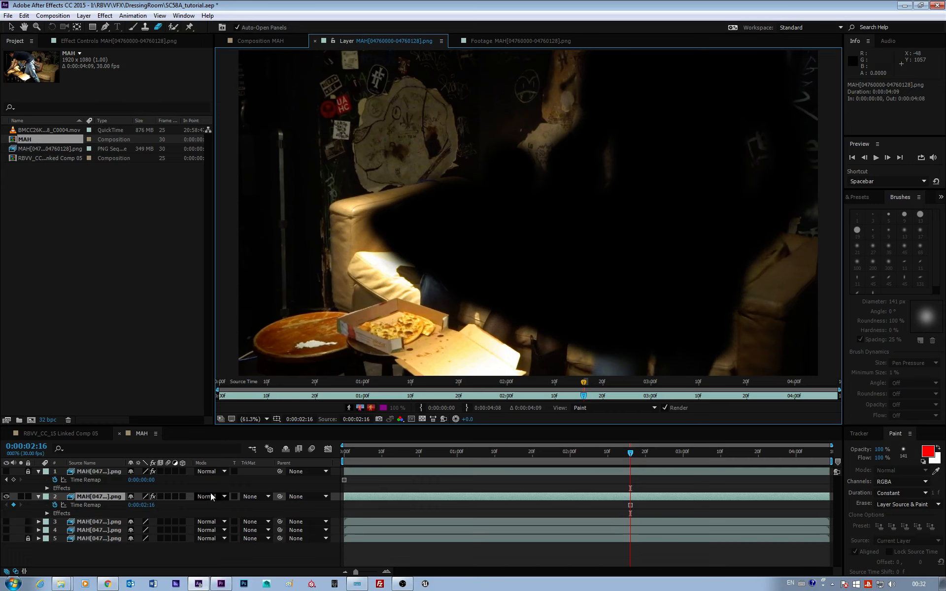
Back in the MAH composition, check erased layers 1 and 2 together and separately, ending with both hidden.
click(265, 44)
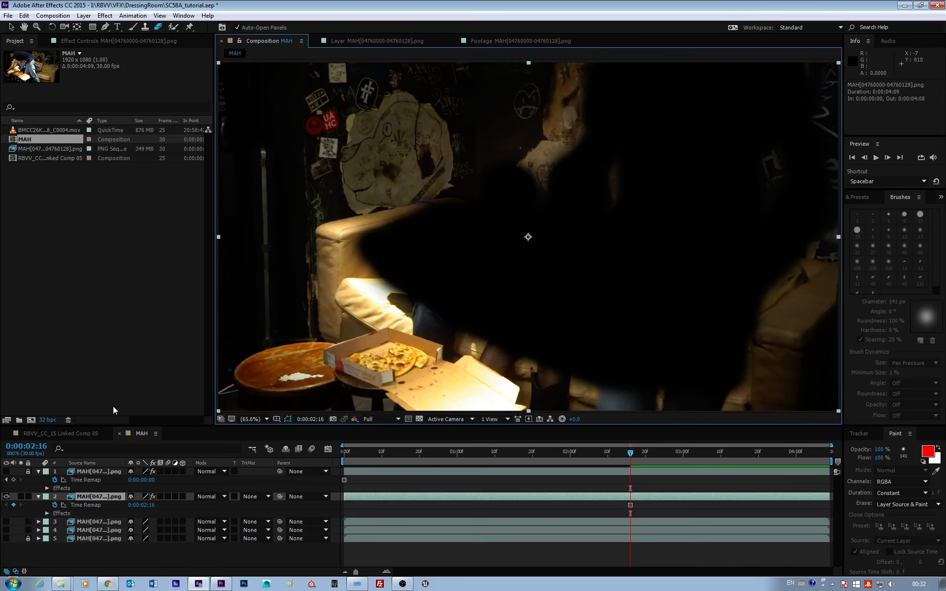
click(7, 472)
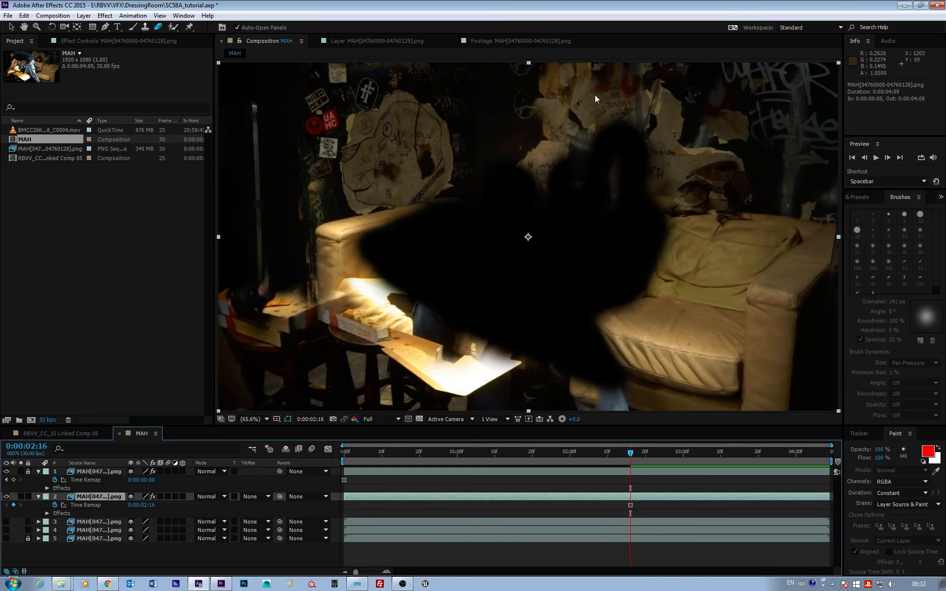
click(6, 497)
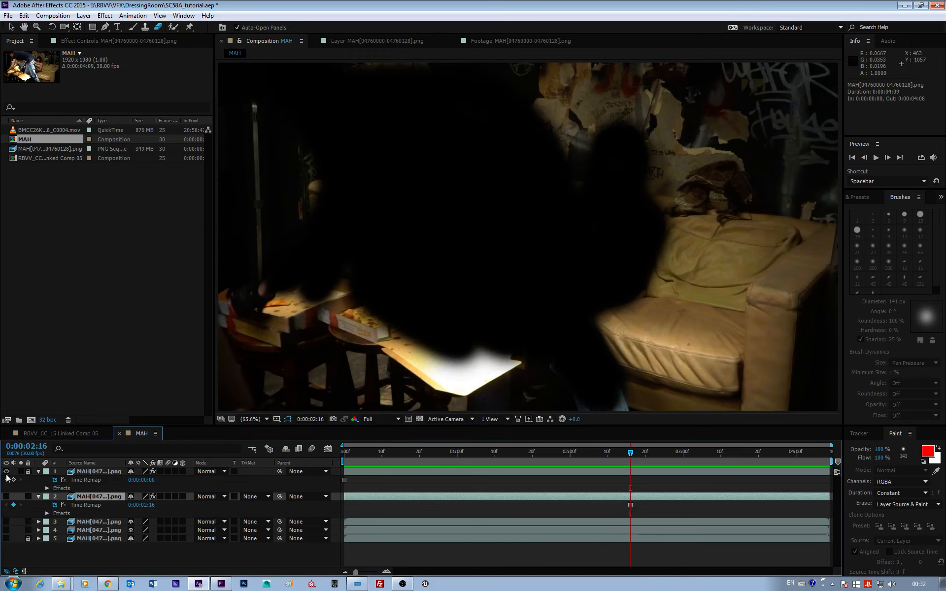
click(7, 472)
Show layer 3 and freeze it on the frame at 0:00:04:06.
click(6, 521)
drag(790, 459, 818, 459)
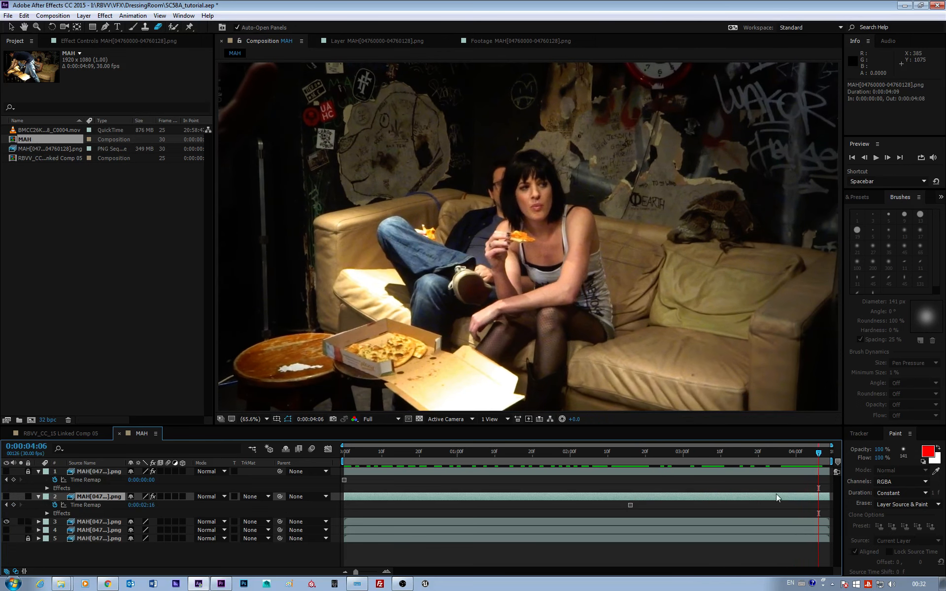
right_click(811, 522)
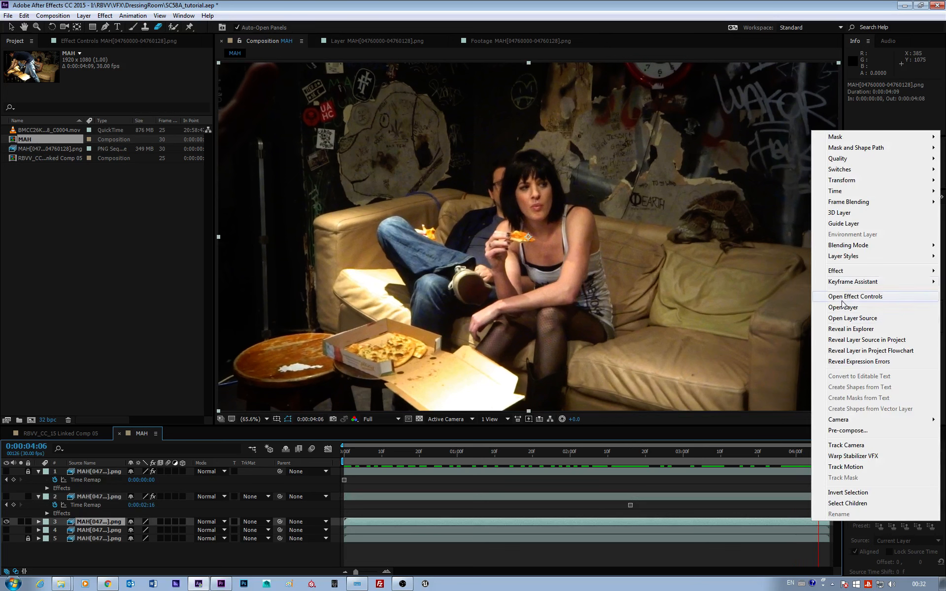
mouse_move(840, 193)
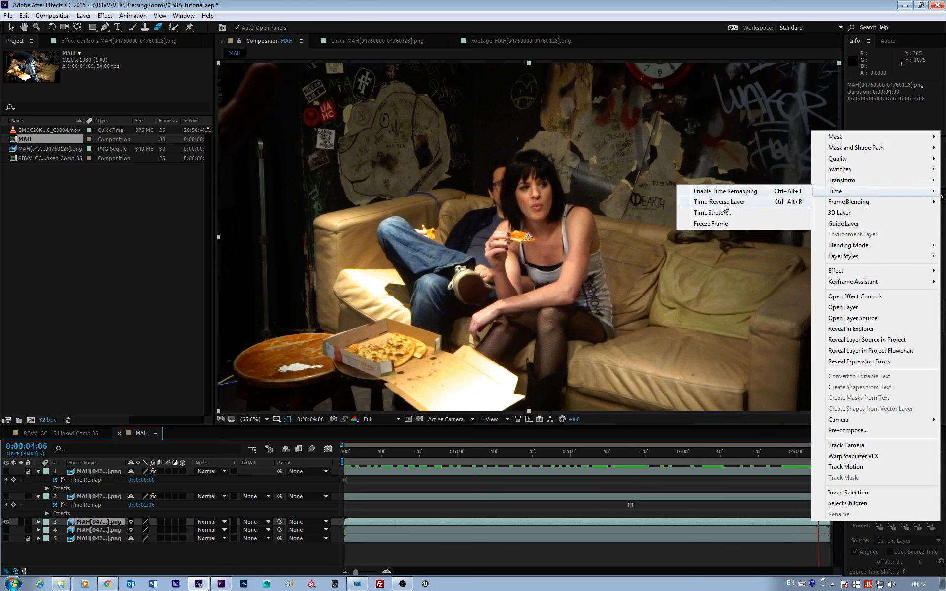
click(707, 225)
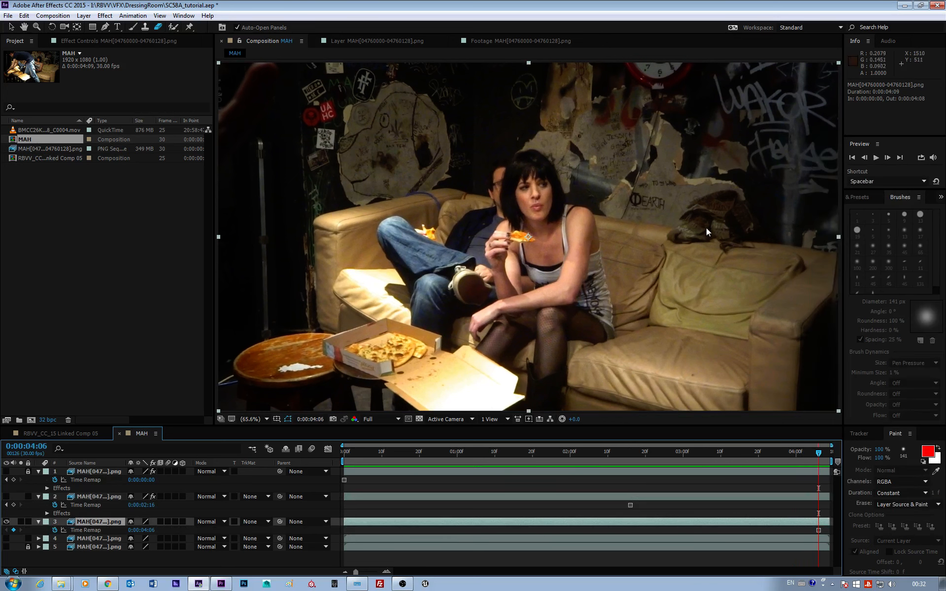
Open layer 3 and erase the woman and the man sitting on the sofa.
double_click(519, 523)
mouse_move(570, 269)
mouse_down()
mouse_move(583, 249)
mouse_move(515, 133)
mouse_move(521, 170)
mouse_move(491, 153)
mouse_move(496, 138)
mouse_move(488, 181)
mouse_move(515, 131)
mouse_move(562, 168)
mouse_move(544, 214)
mouse_move(555, 178)
mouse_move(571, 202)
mouse_move(493, 222)
mouse_move(468, 261)
mouse_move(424, 257)
mouse_move(413, 240)
mouse_move(485, 302)
mouse_move(579, 329)
mouse_up()
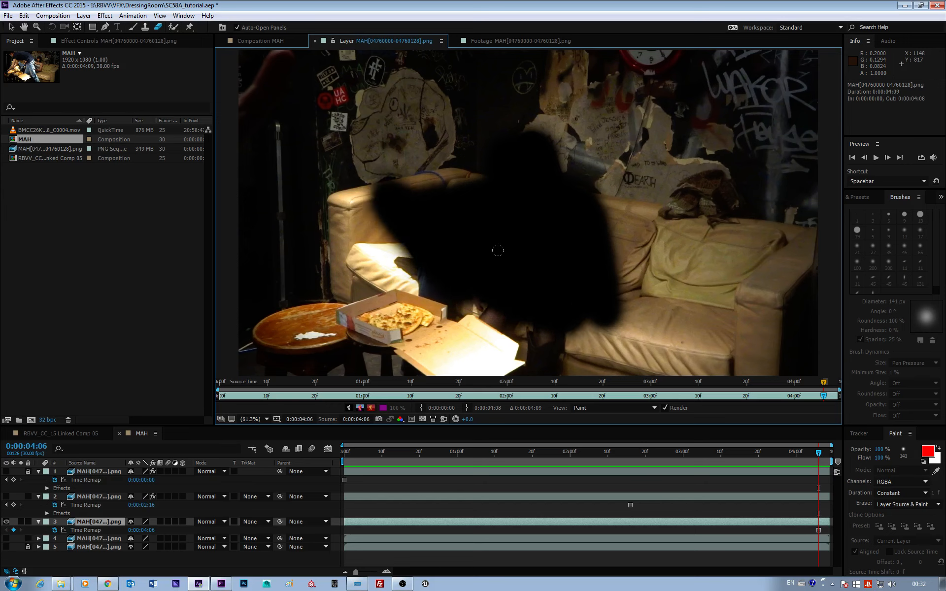
mouse_move(429, 201)
mouse_down()
mouse_move(467, 181)
mouse_move(439, 183)
mouse_up()
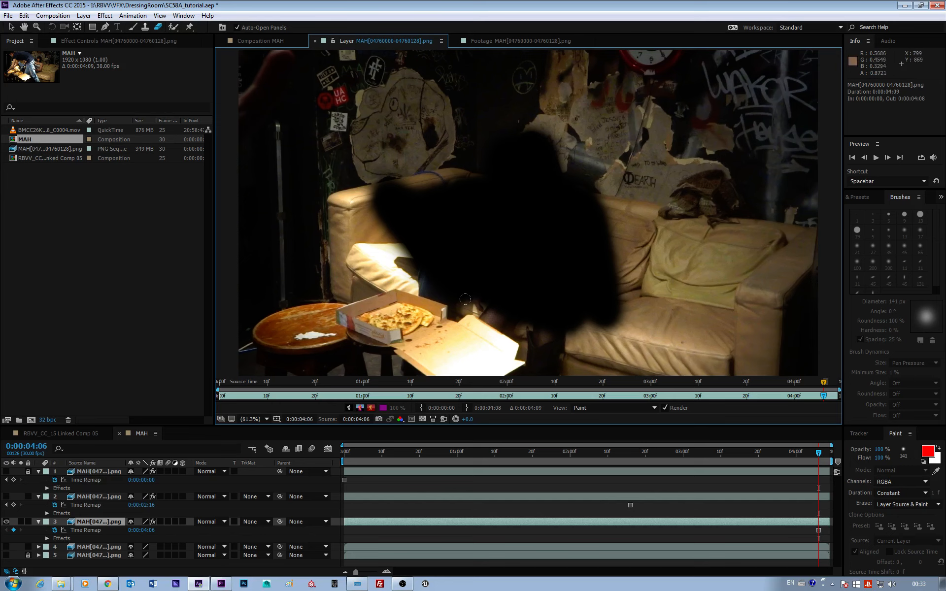
Back in the MAH composition, hide layers 1 to 3, show layer 4 and scrub it back to 0:00:02:08.
click(6, 496)
click(6, 472)
click(260, 41)
click(5, 471)
click(6, 497)
click(6, 522)
click(6, 547)
drag(818, 452, 816, 451)
drag(792, 452, 601, 465)
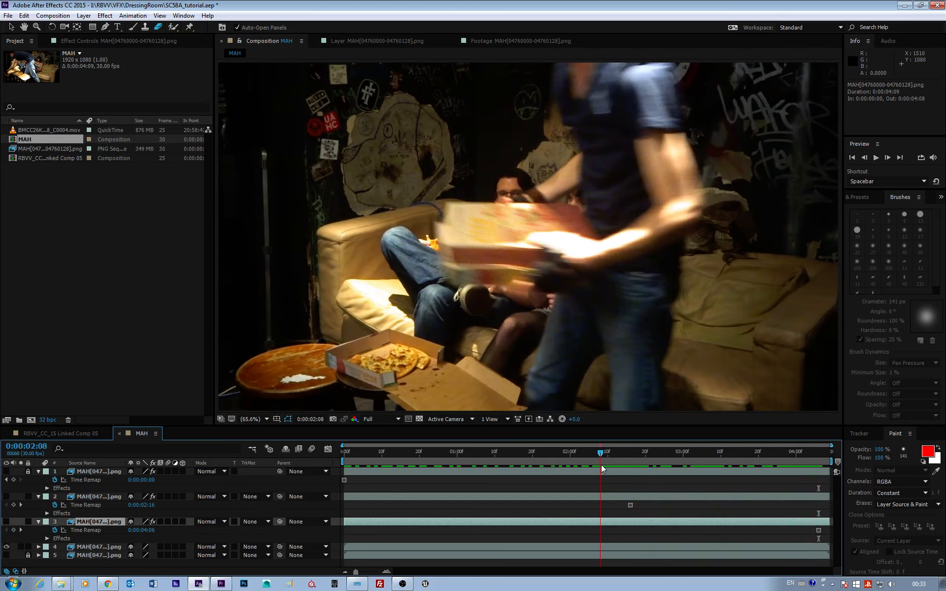
Show layers 1 to 3 over layer 4 and scrub to the start to examine which areas still contain people.
click(6, 522)
click(6, 497)
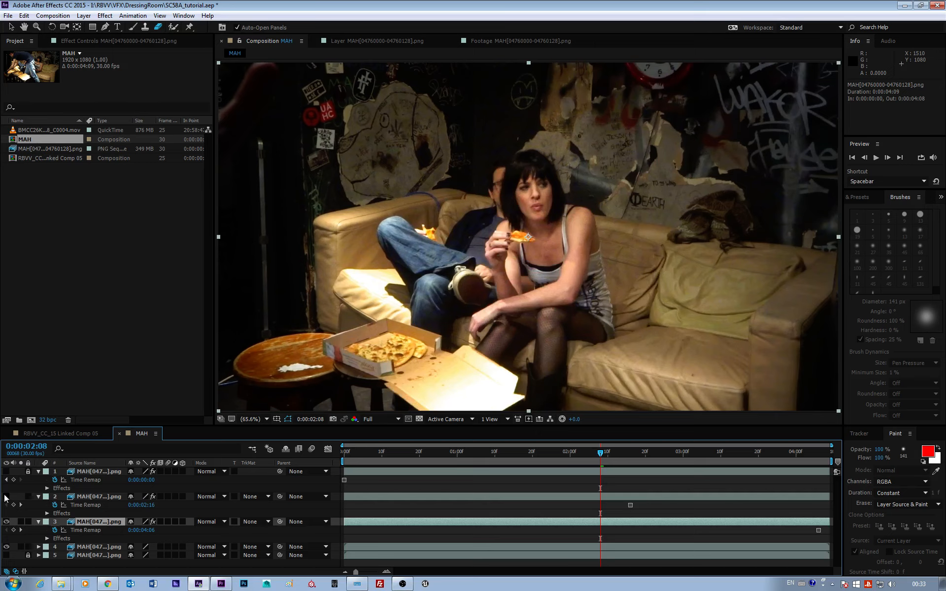
click(6, 472)
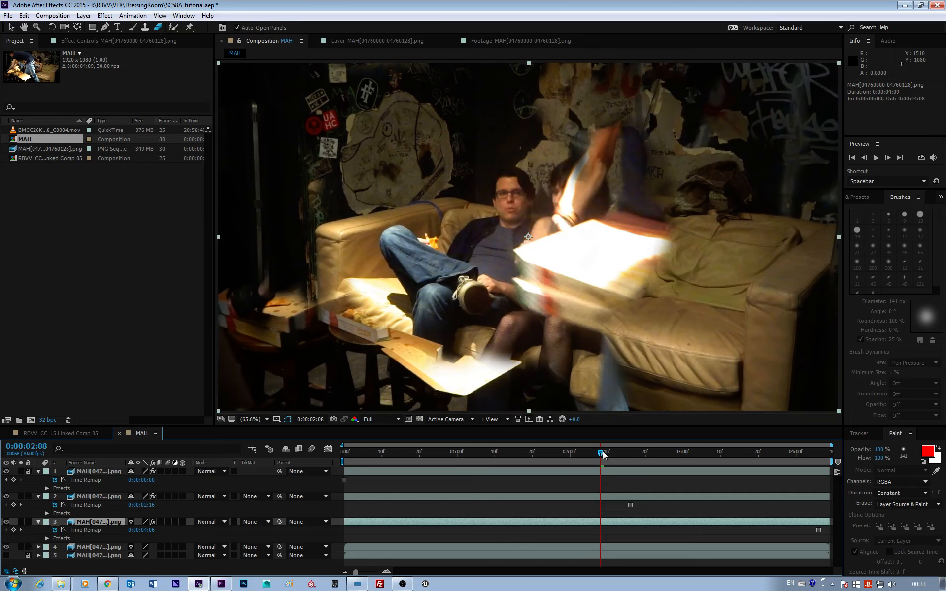
drag(602, 451, 344, 456)
Hide layers 1 to 3 again and scrub layer 4 to 0:00:00:23 in search of a usable frame.
click(6, 471)
click(6, 522)
click(6, 498)
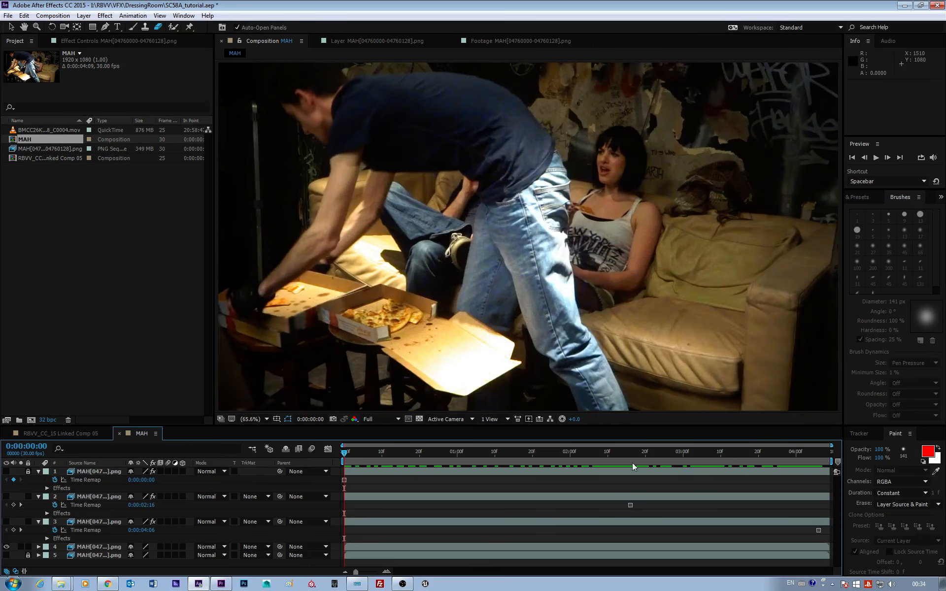
drag(469, 457, 433, 457)
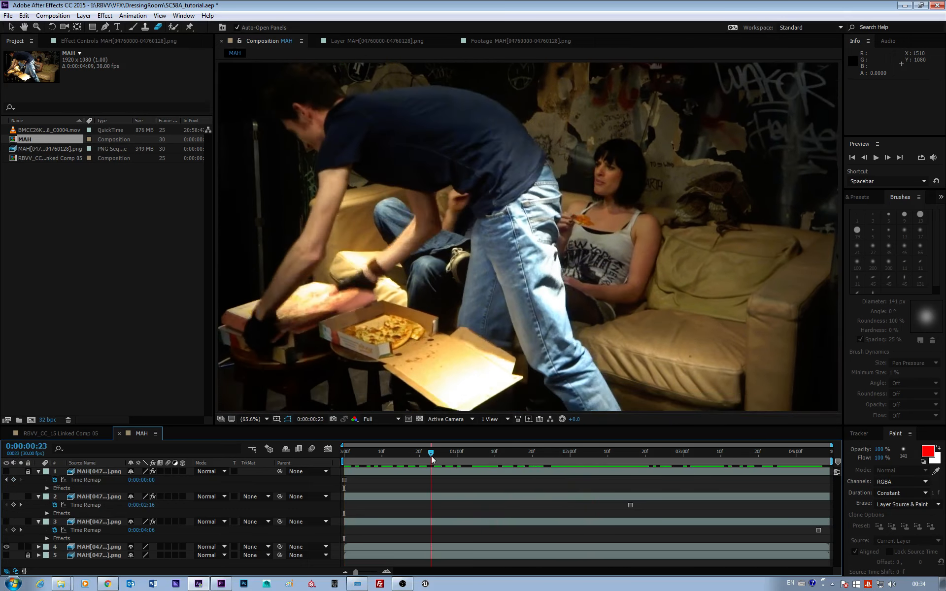
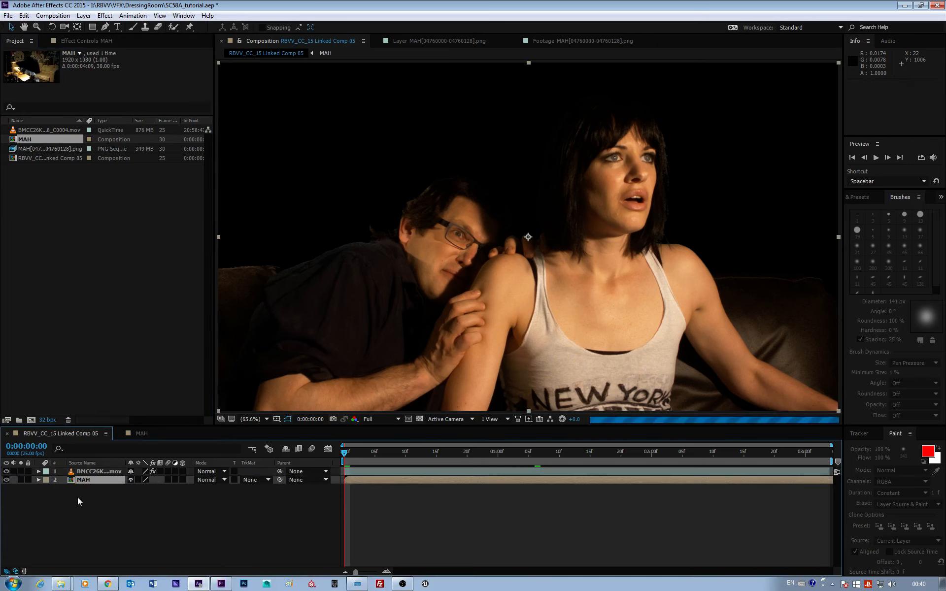
In RBVV_CC_15 Linked Comp 05, make the MAH layer 3D and display two views, Top and Active Camera.
click(182, 480)
click(495, 419)
click(510, 430)
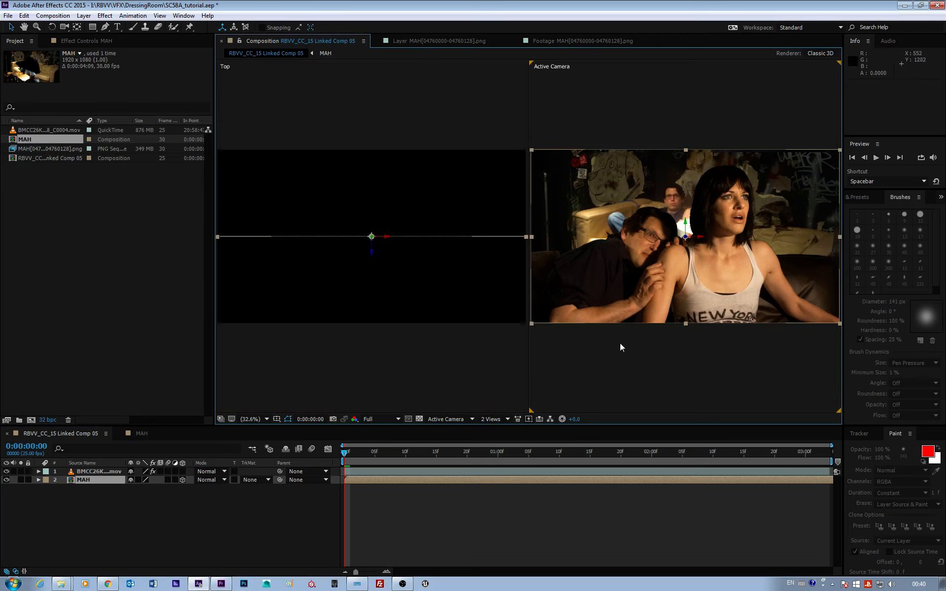
Move the MAH layer toward the camera, down and to the left, to about 543.5, 794.6, -1531.1.
drag(373, 255, 361, 371)
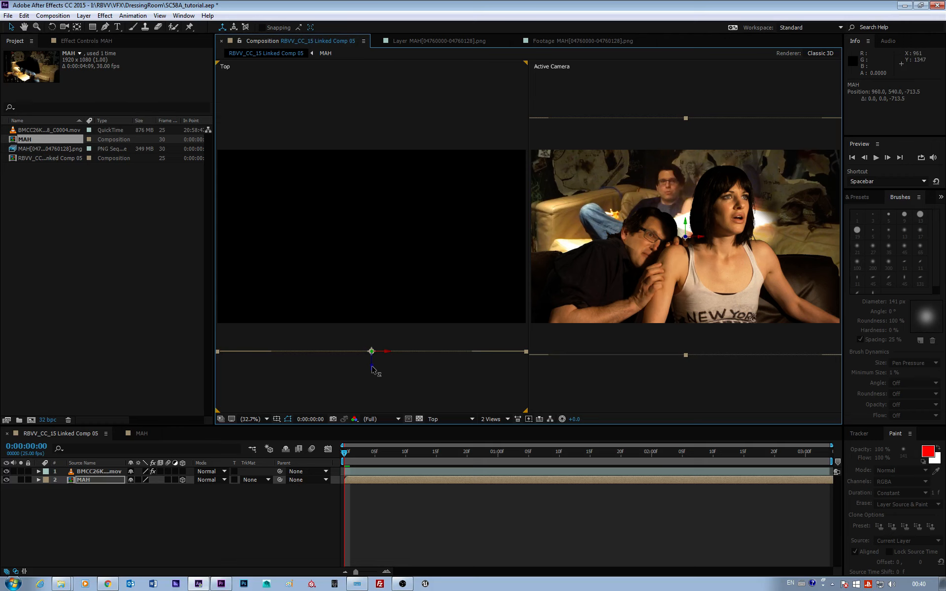
drag(371, 367, 373, 400)
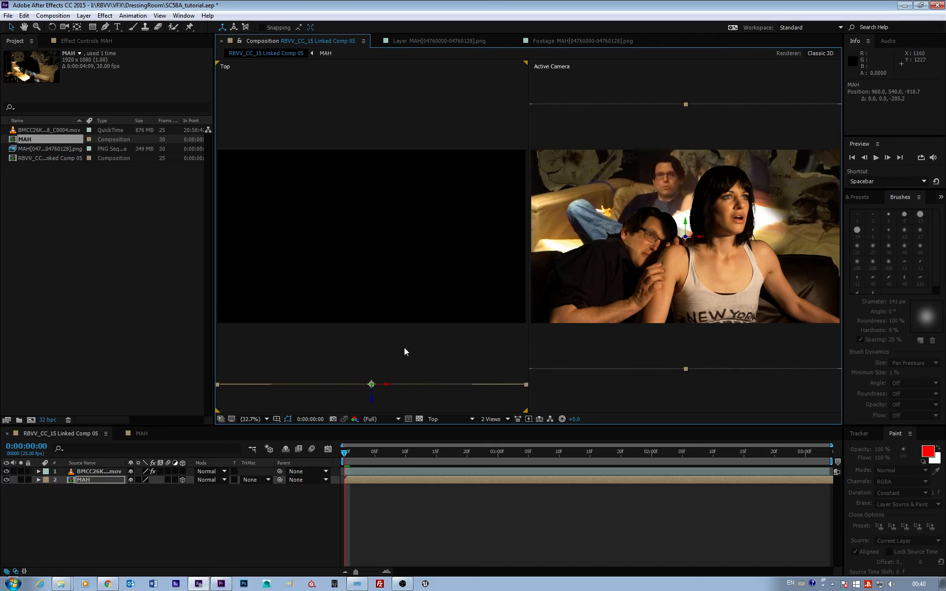
drag(405, 342, 412, 235)
drag(392, 277, 325, 390)
drag(561, 221, 561, 317)
drag(341, 376, 327, 375)
Reposition the MAH layer behind the two actors at about 933.1, 825.2, -1531.1.
click(584, 276)
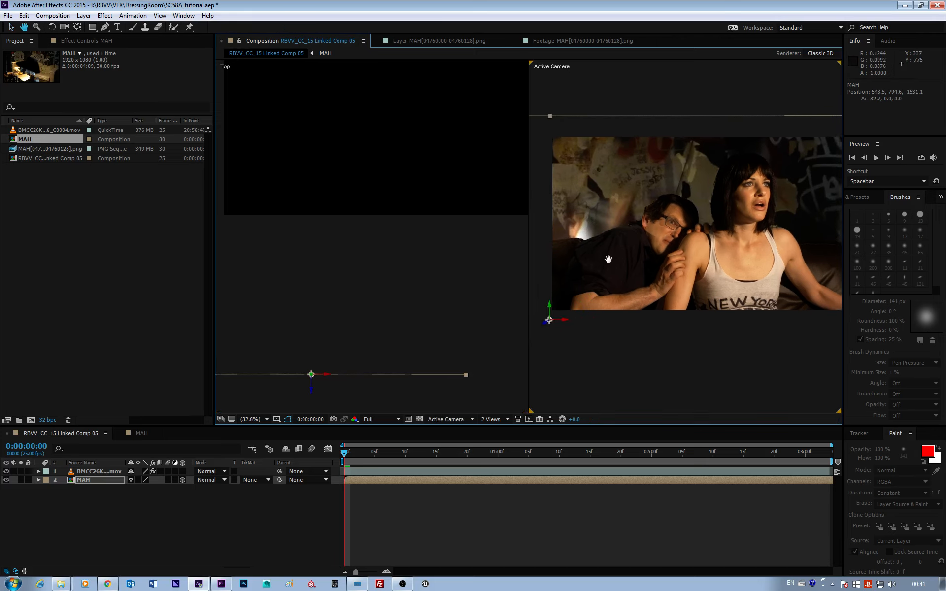
drag(553, 298, 554, 305)
drag(567, 330, 639, 317)
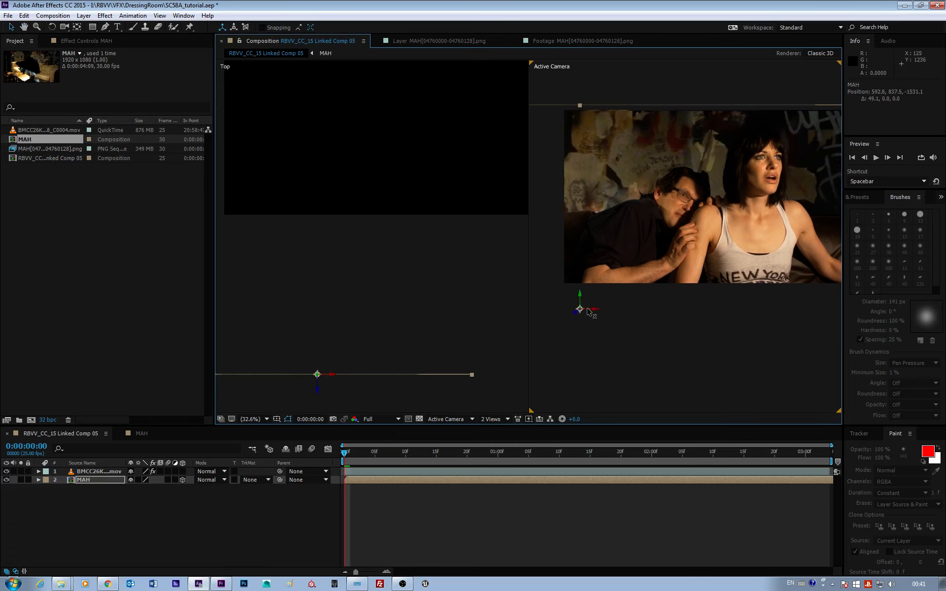
drag(641, 297, 681, 319)
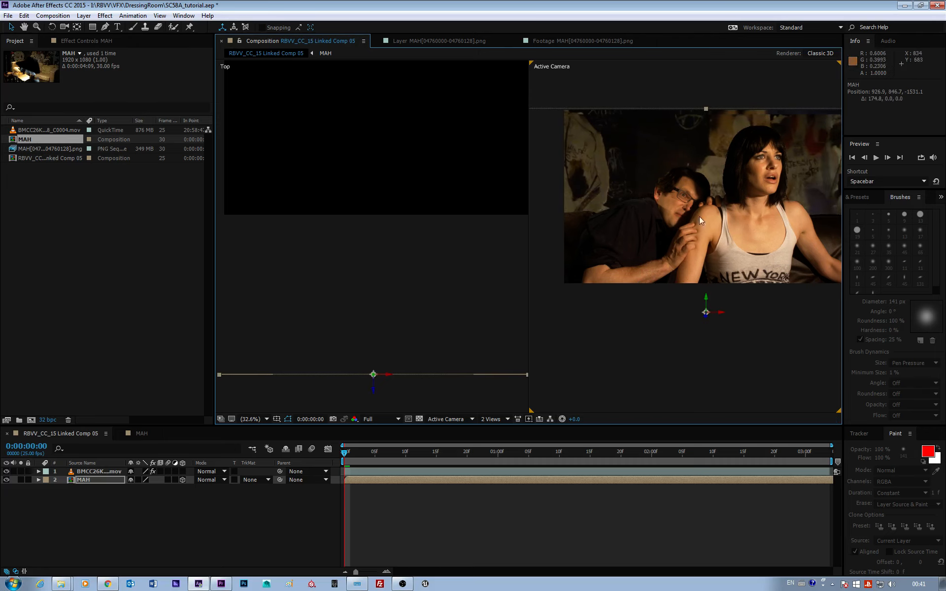
drag(705, 300, 725, 309)
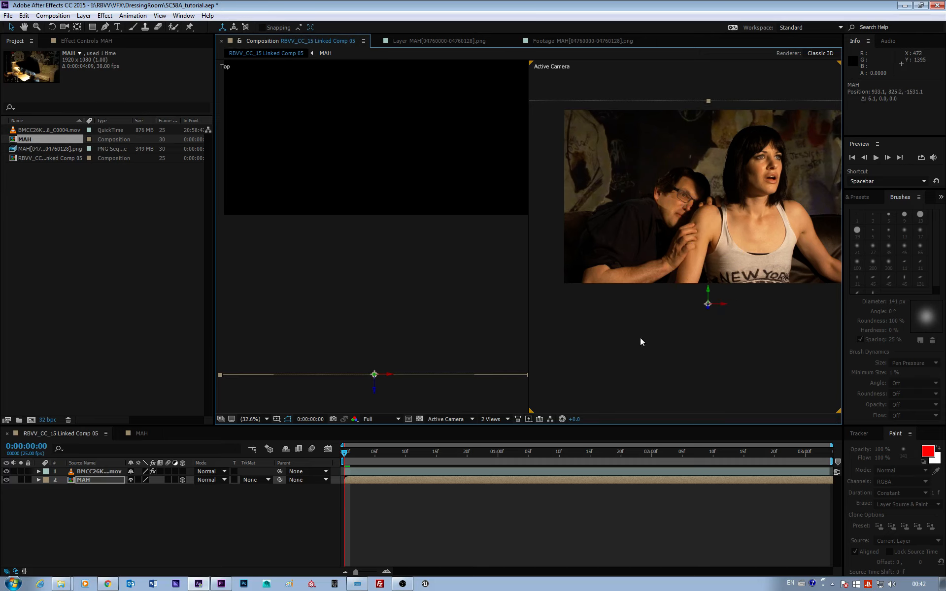
Return to a single composition view and save the project.
click(495, 419)
click(494, 409)
key(ctrl+s)
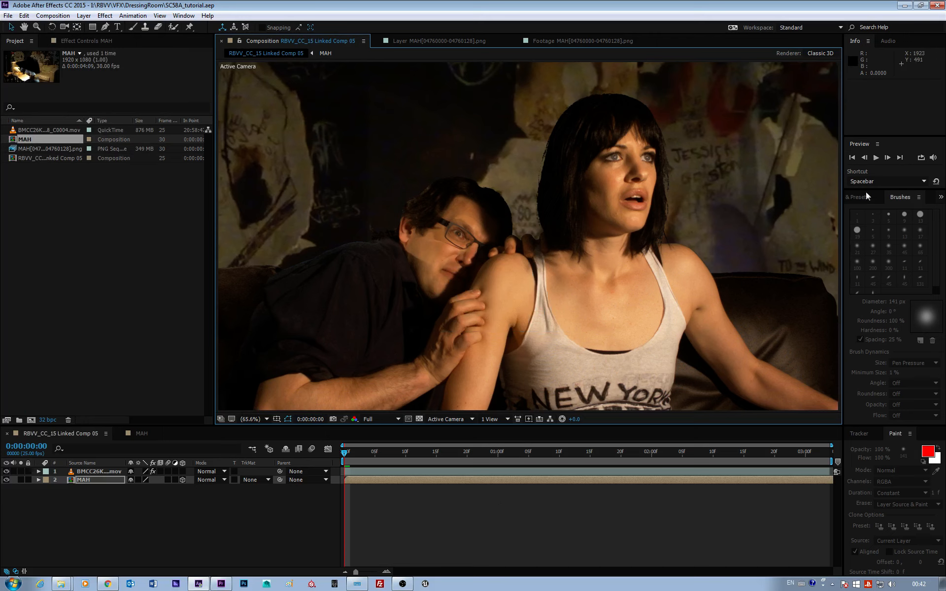
Preview the shot and freeze the MAH layer on the frame at 0:00:03:03.
click(876, 158)
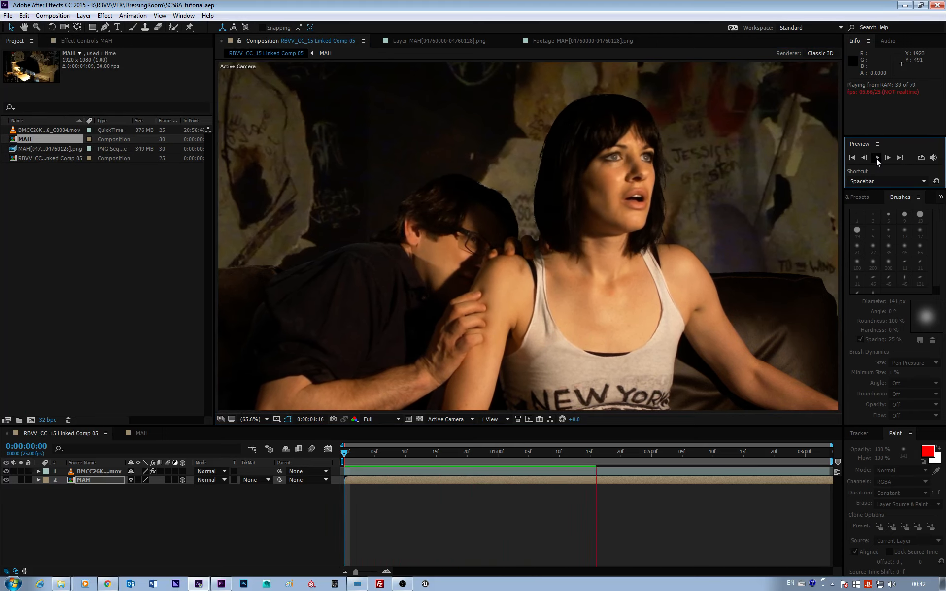
click(876, 158)
right_click(83, 480)
click(226, 284)
Return to the start of the composition and preview the shot with the frozen MAH background.
drag(344, 453, 324, 472)
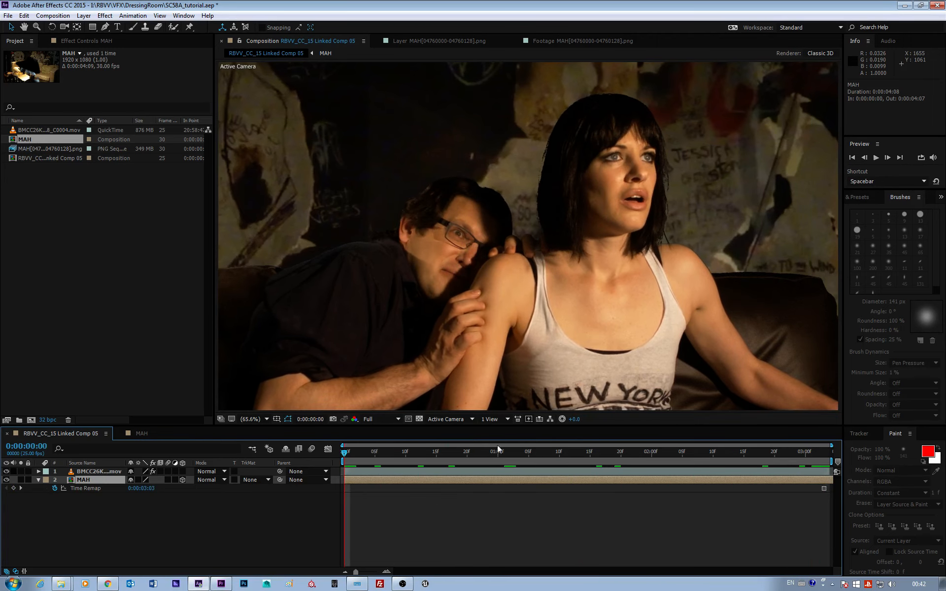
click(874, 158)
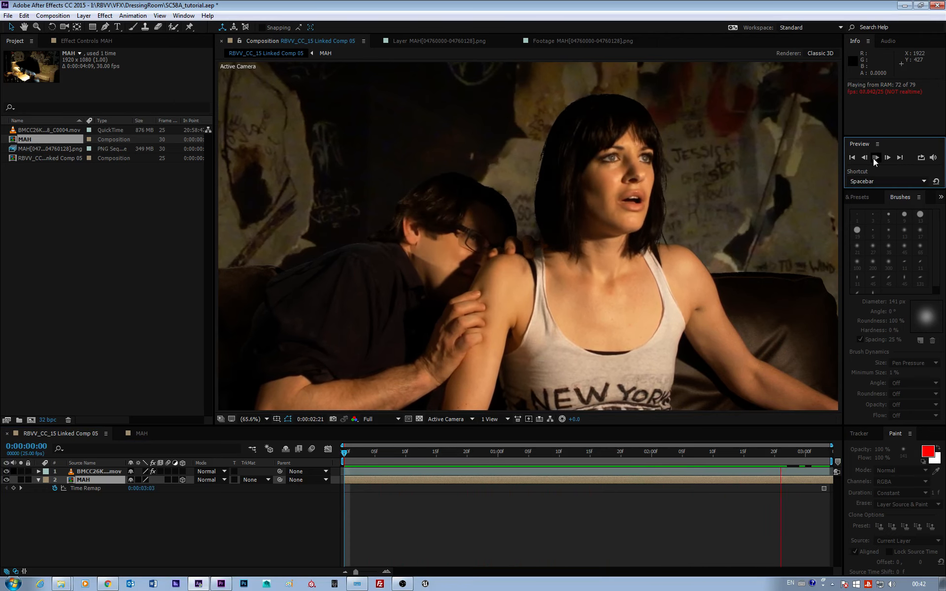
click(876, 158)
Split the composition viewer into two horizontal views and reveal the MAH layer's rotation properties.
click(490, 419)
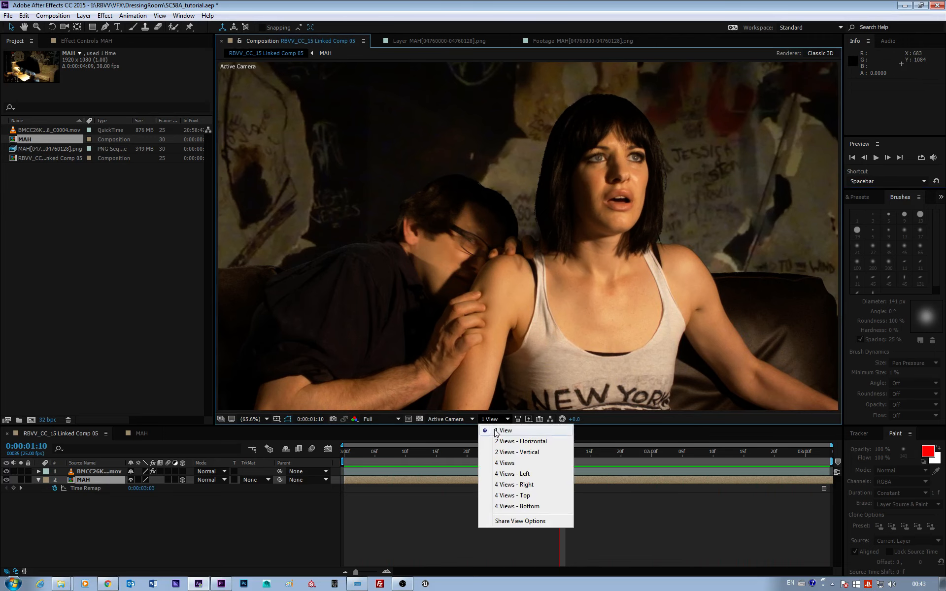
click(499, 441)
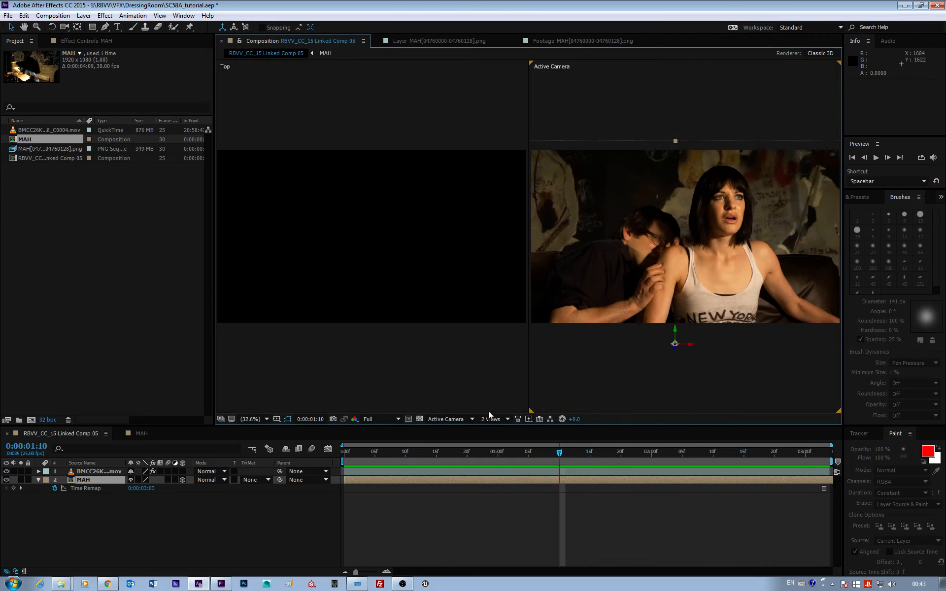
click(455, 478)
click(398, 289)
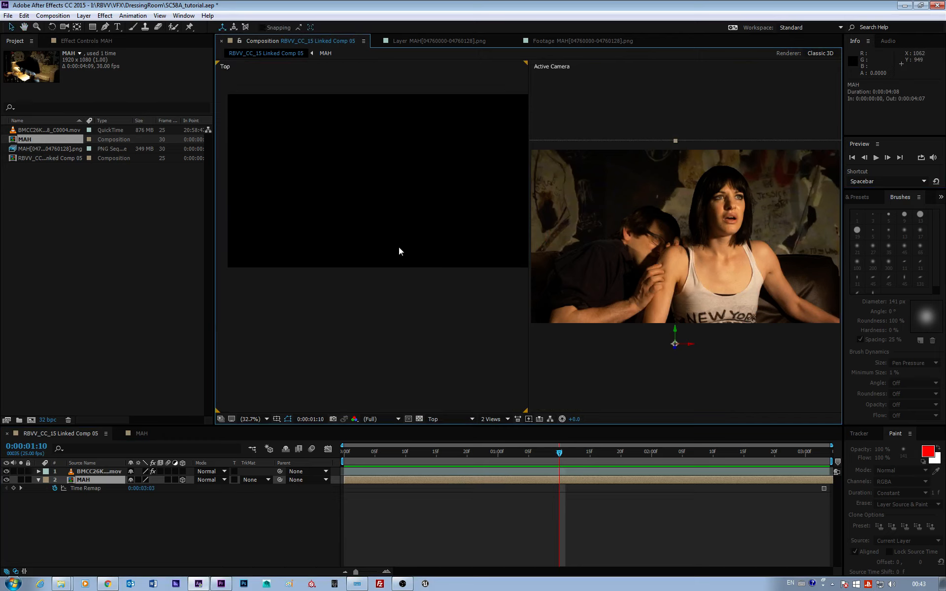
scroll(398, 246, down, 2)
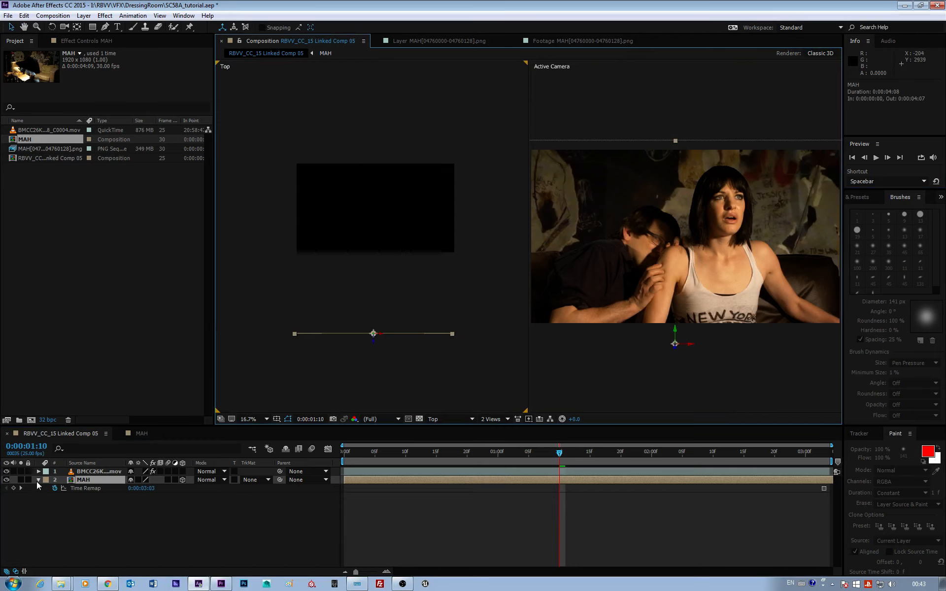
click(84, 478)
key(r)
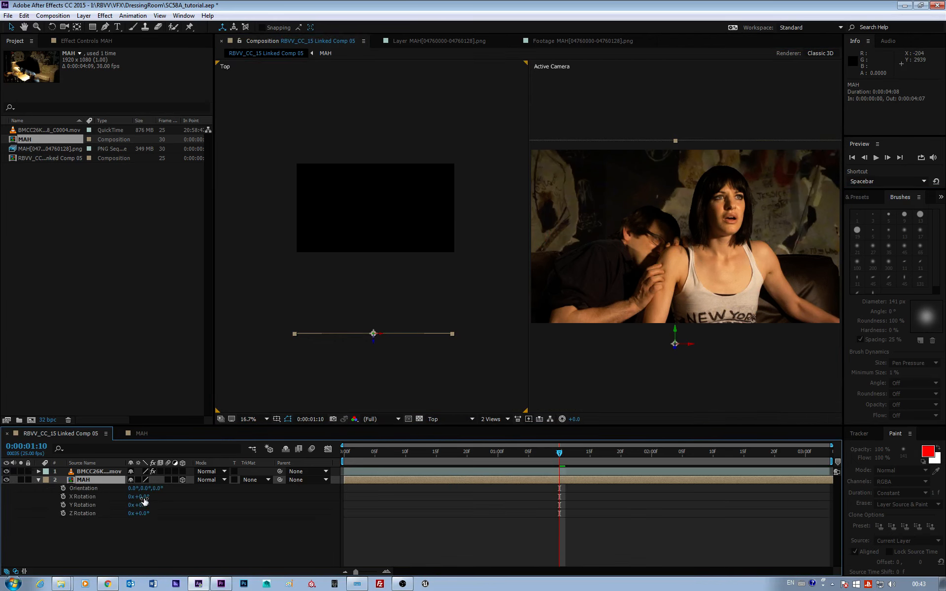
click(163, 535)
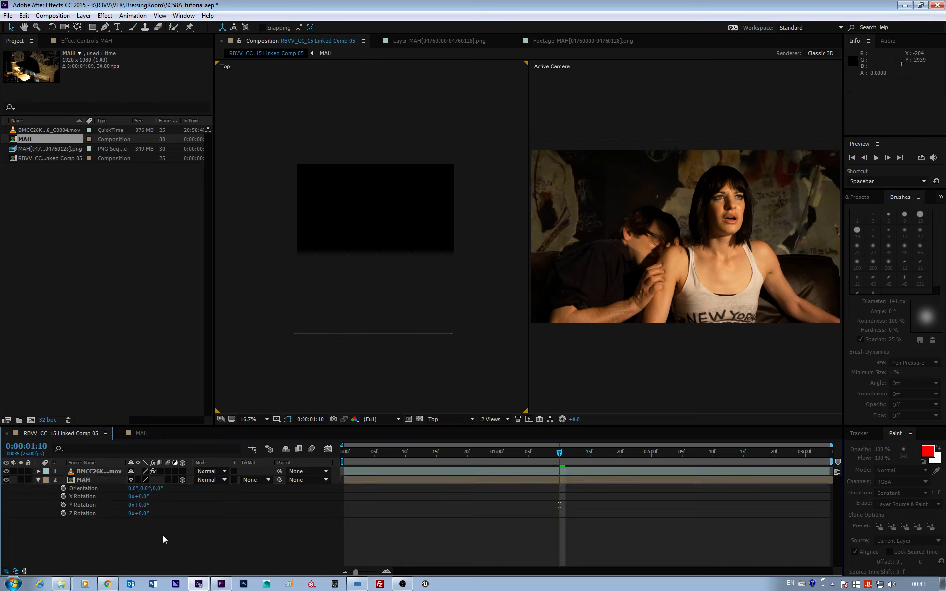
Try a Z rotation of 10° on the MAH layer, then reset it to 0°.
click(144, 514)
text(10)
key(Return)
click(147, 515)
text(0)
key(Return)
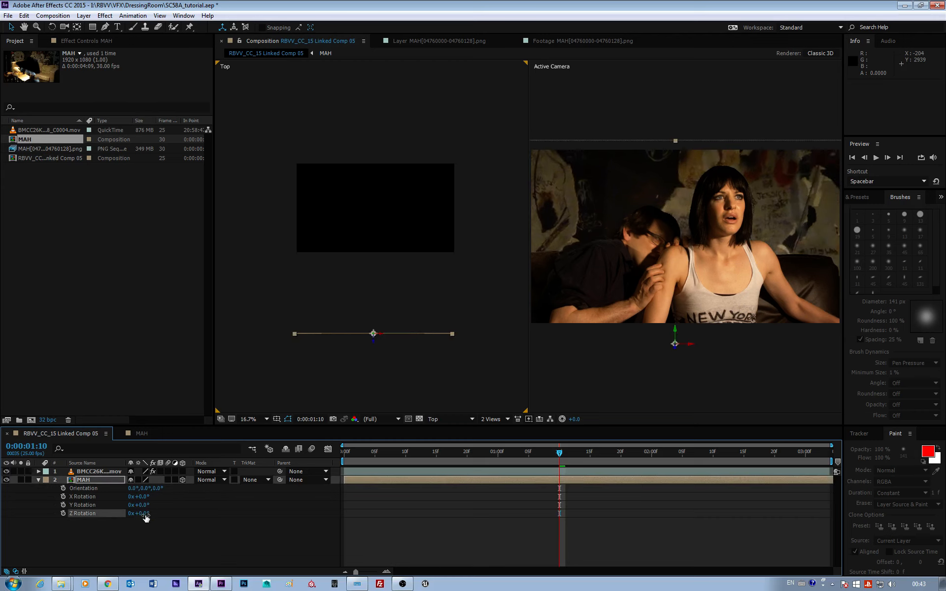
Set the MAH layer's Y rotation to -13° and its Z rotation to -5°.
drag(144, 505, 139, 506)
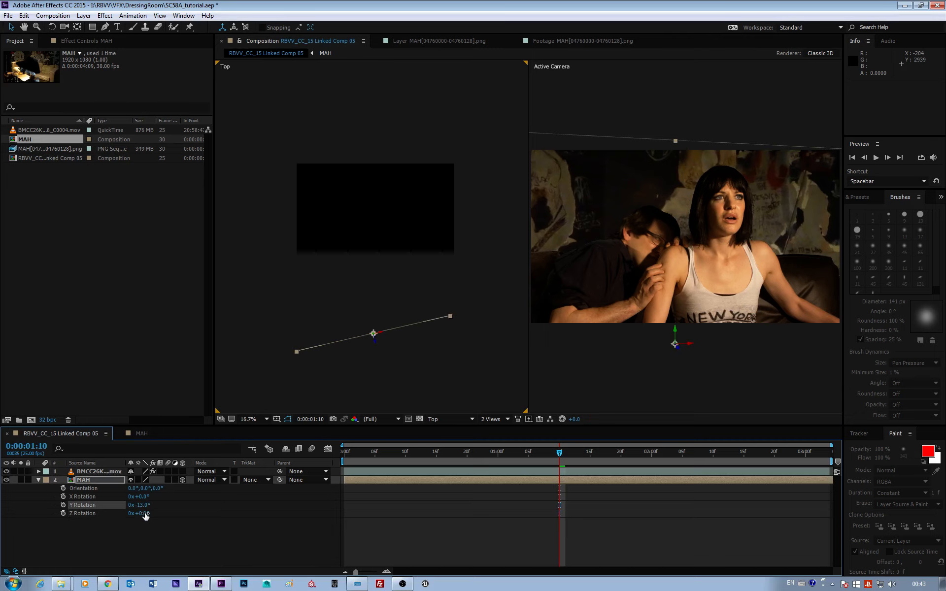
drag(143, 513, 142, 513)
drag(142, 513, 143, 513)
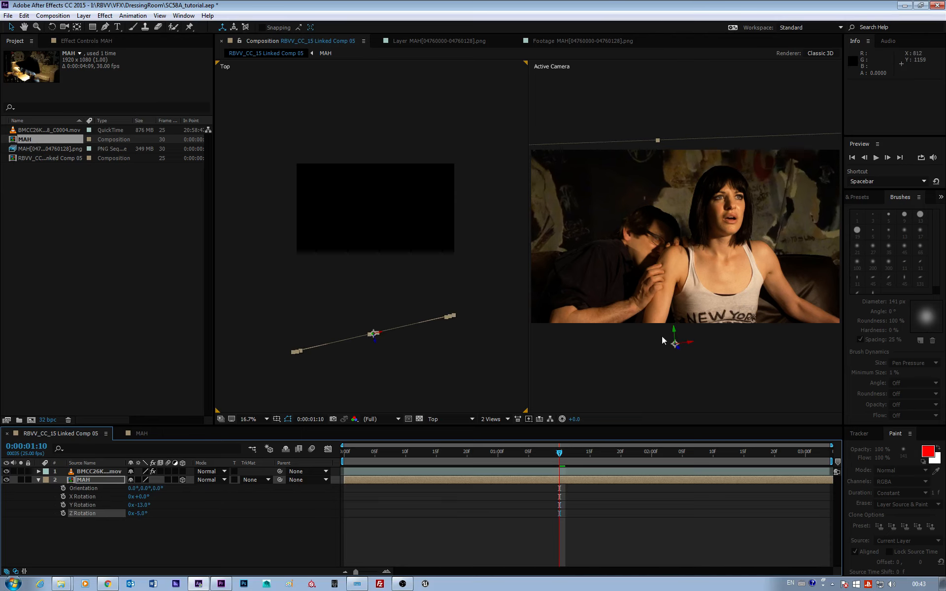
Shift the MAH layer along its X axis to a position of about 972, 822, -1522.
click(690, 345)
drag(690, 345, 709, 347)
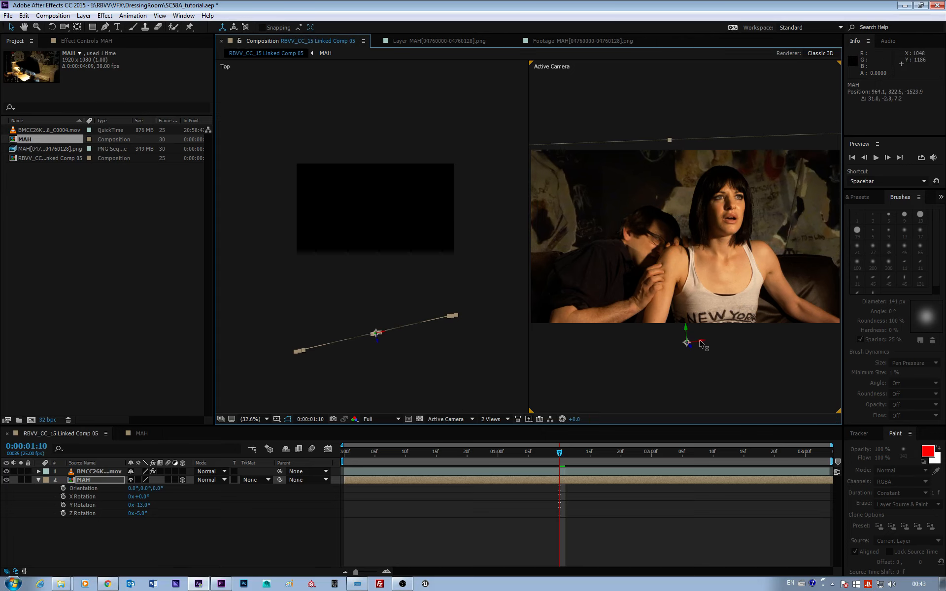
drag(702, 344, 701, 343)
Set the MAH layer's Z rotation to -3°.
drag(143, 513, 143, 514)
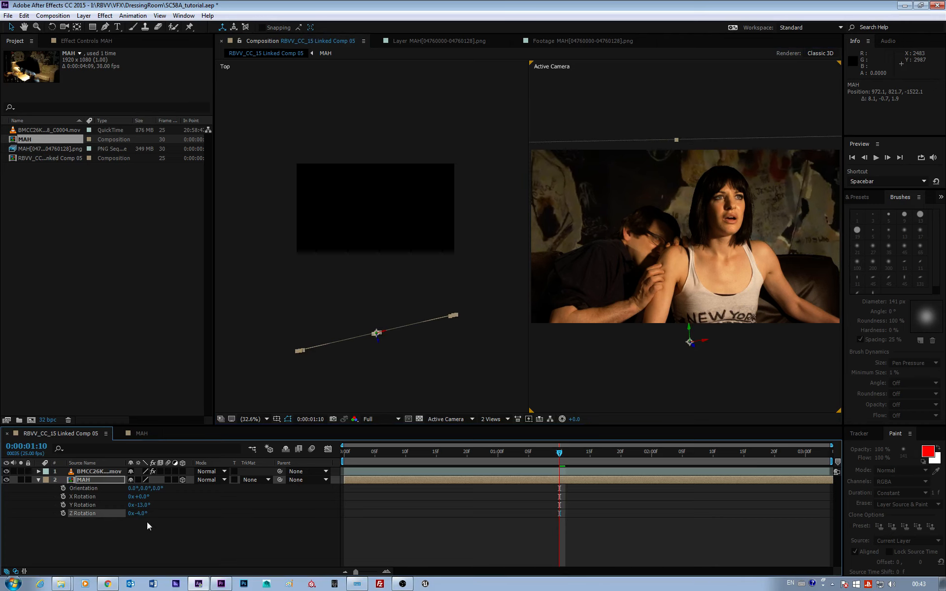
click(141, 513)
text(3)
key(Return)
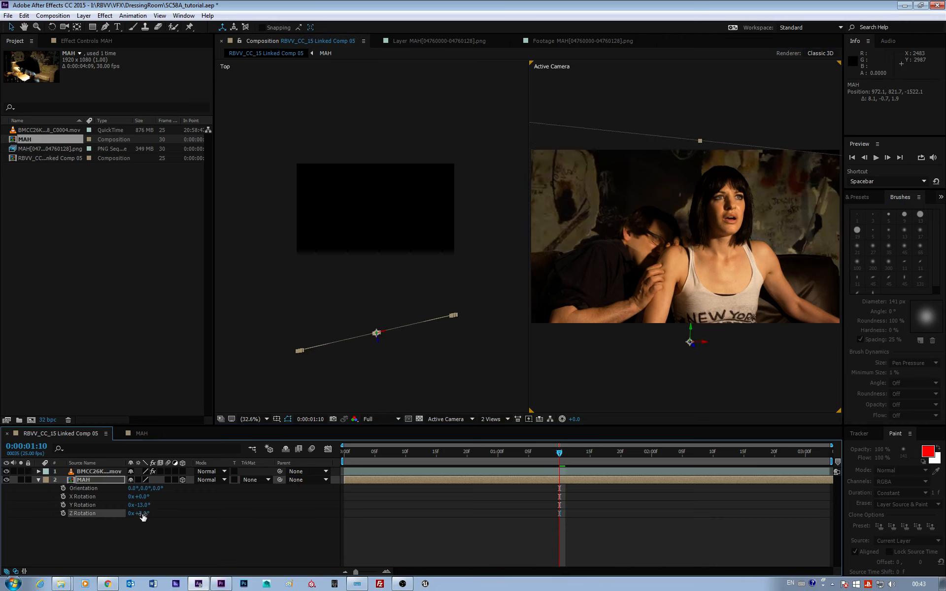
click(142, 514)
text(-3)
key(Return)
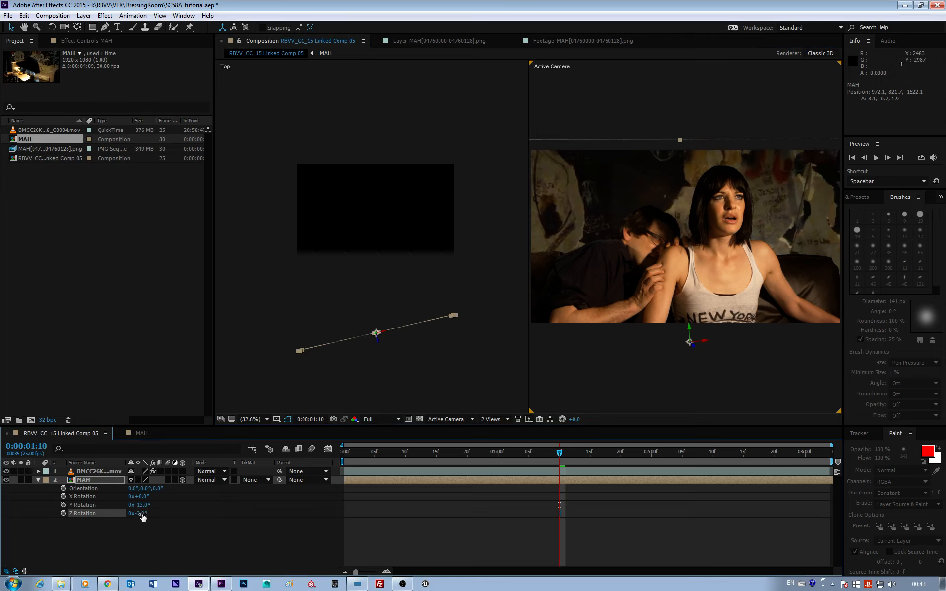
Set the MAH layer's Y rotation to -16° and shift it along X to about 950, 823, -1528.
drag(142, 497, 142, 497)
drag(144, 505, 142, 505)
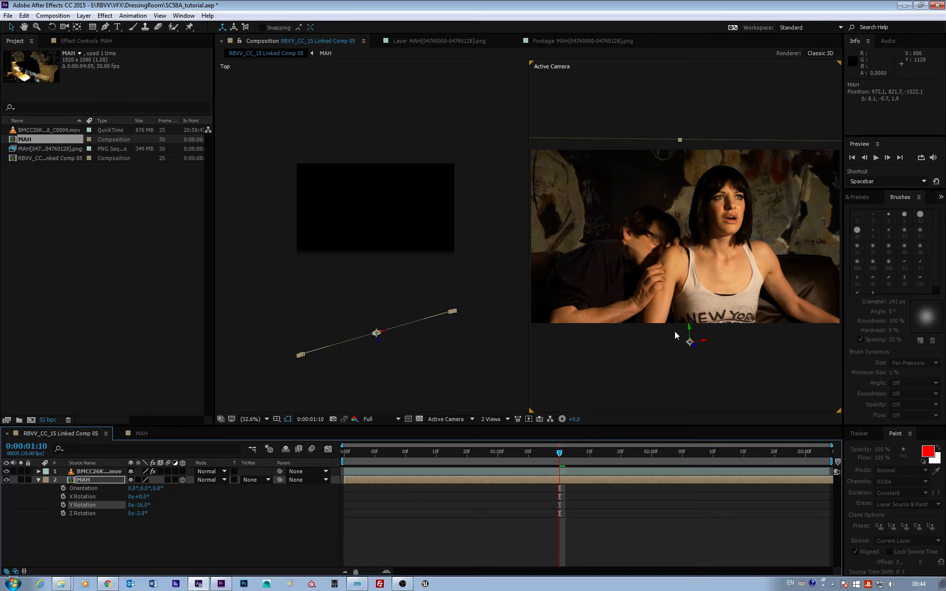
drag(705, 343, 702, 346)
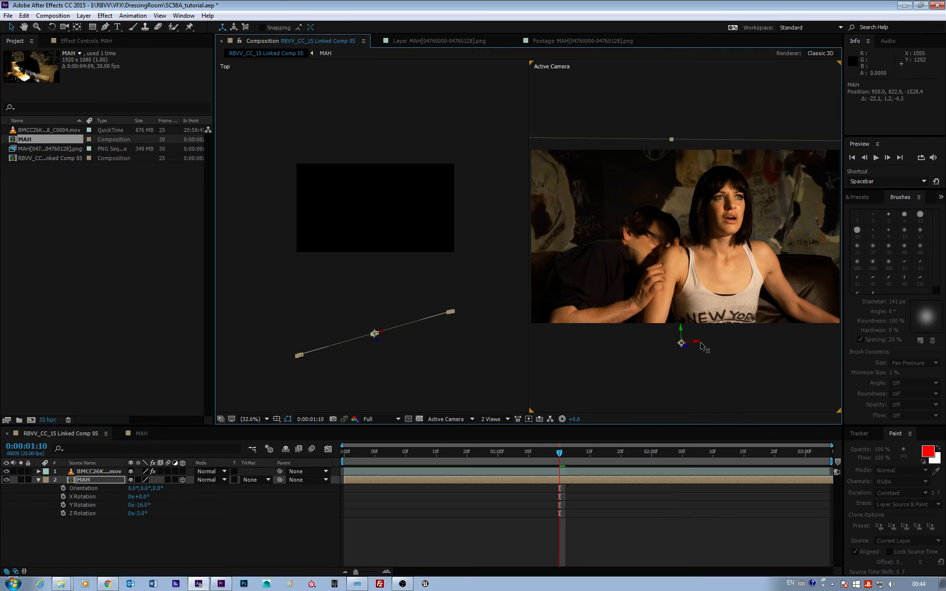
Return the composition viewer to a single view and save the project.
click(495, 420)
click(498, 409)
click(8, 16)
click(23, 100)
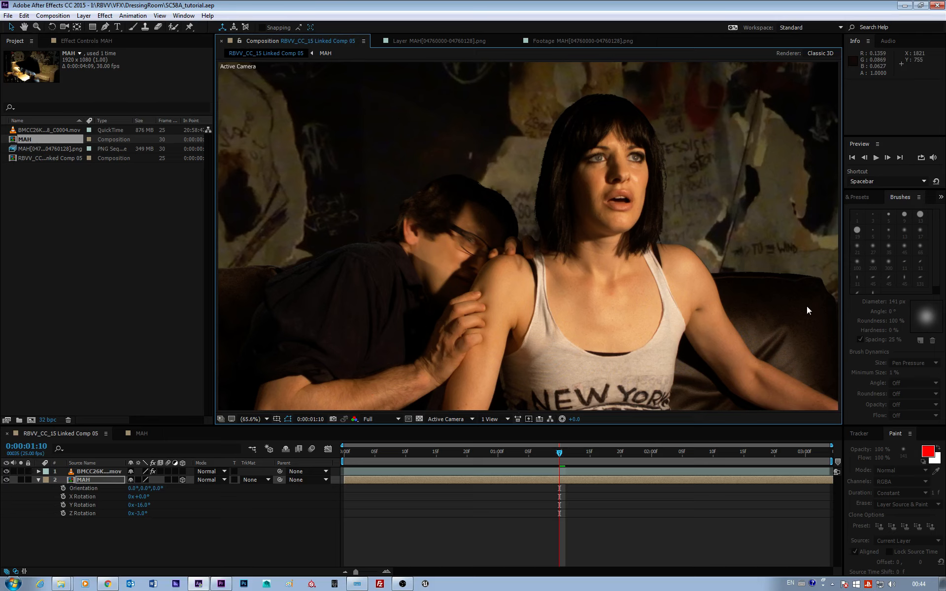
Play back the shot to check the repositioned background, then stop the preview.
click(876, 158)
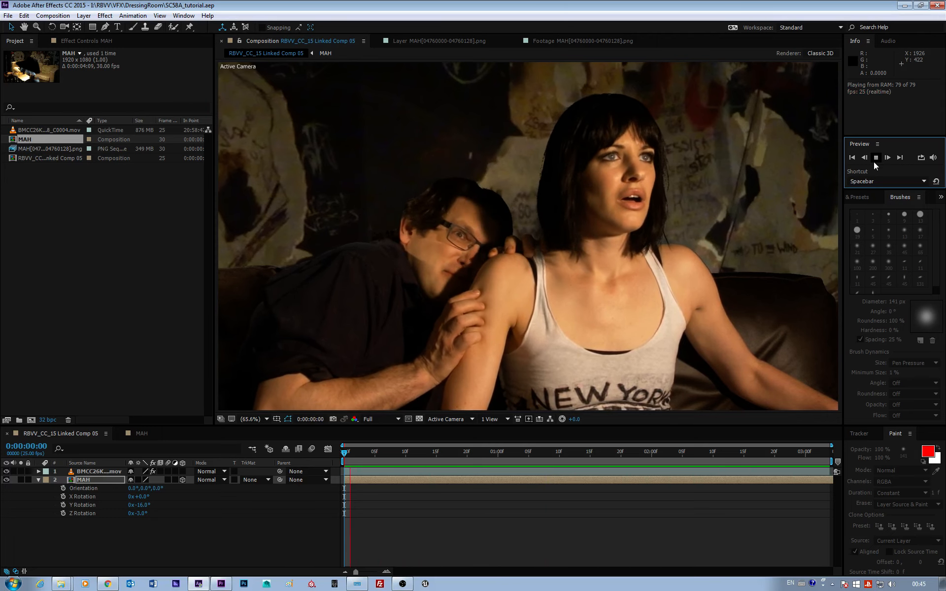
click(874, 161)
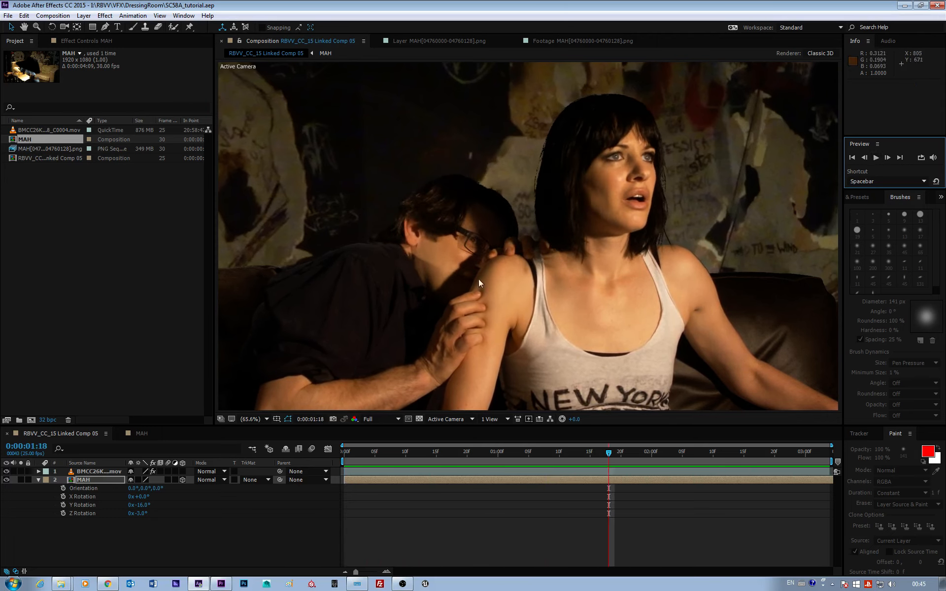
Switch to Premiere Pro and unlink four of the V1 clips beneath the linked composition from their audio.
click(221, 584)
click(508, 459)
shift+click(589, 460)
shift+click(624, 459)
shift+click(657, 459)
right_click(657, 460)
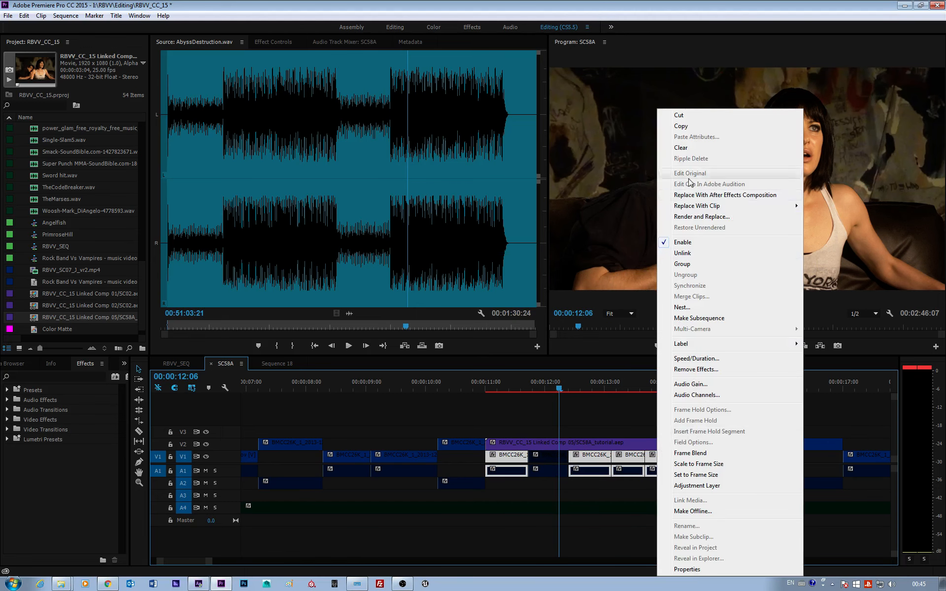
click(683, 253)
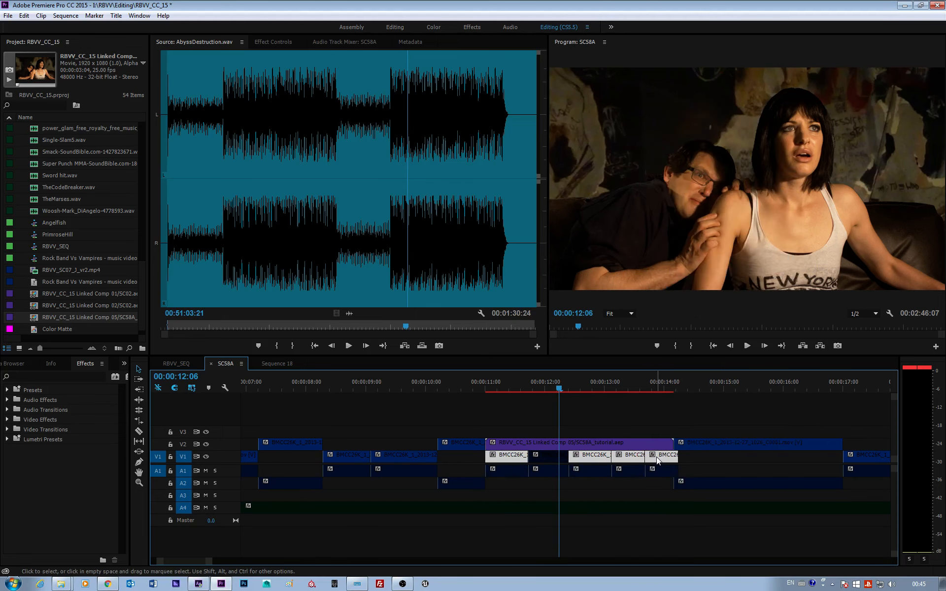
Disable the unlinked V1 video clips and save the Premiere project.
right_click(658, 460)
click(683, 159)
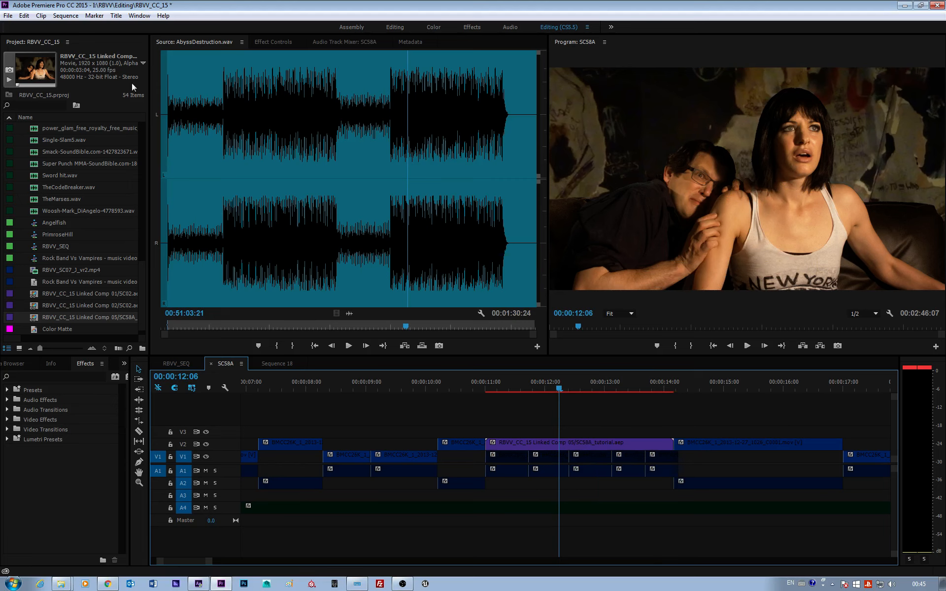
click(9, 15)
click(23, 85)
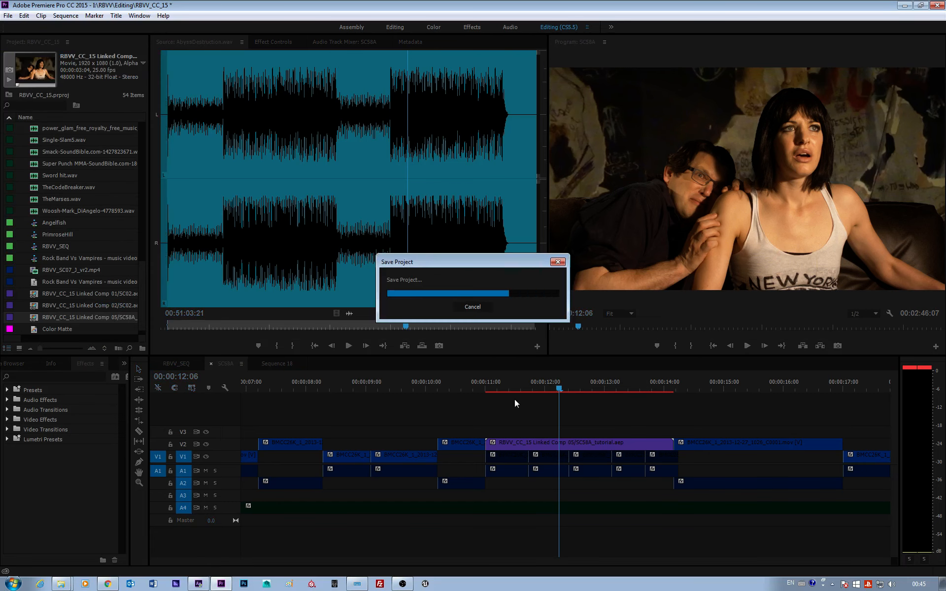
Apply the Levels video effect to the linked composition clip on V2.
mouse_move(559, 392)
mouse_down()
mouse_move(463, 383)
mouse_move(558, 383)
mouse_up()
click(557, 443)
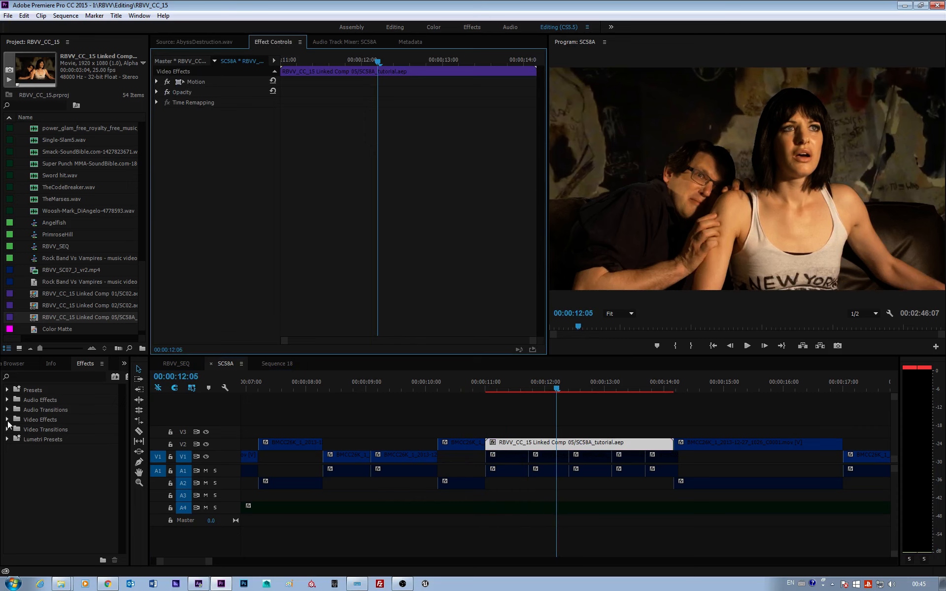
click(7, 419)
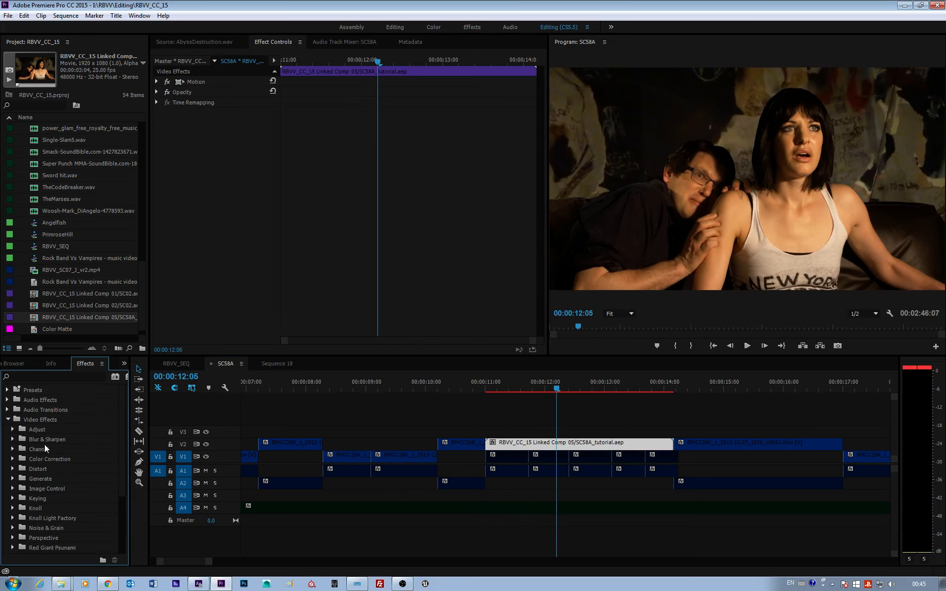
click(13, 430)
drag(40, 490, 212, 148)
Compare the linked clip's first frame with the last frame of the preceding shot.
click(485, 390)
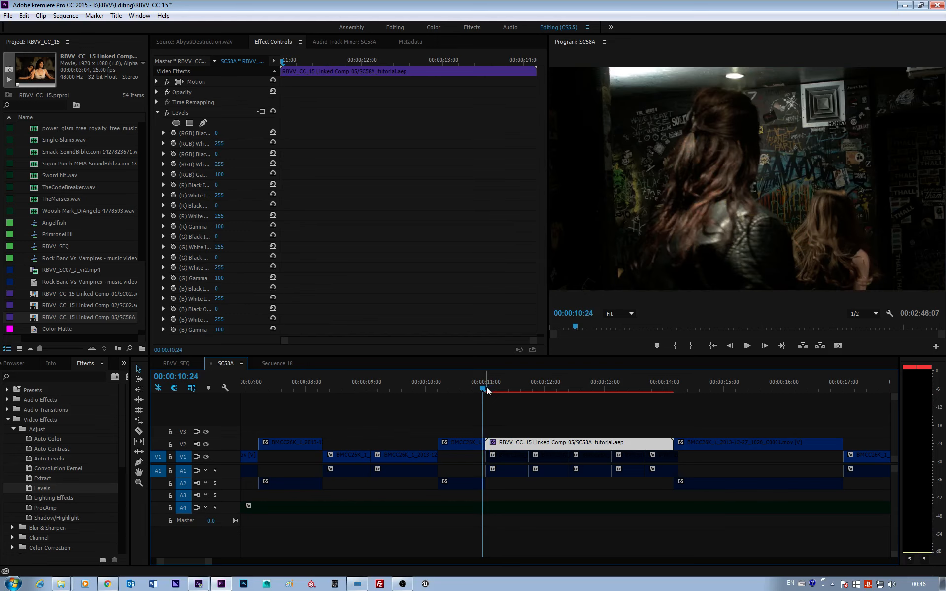
key(Left)
key(Right)
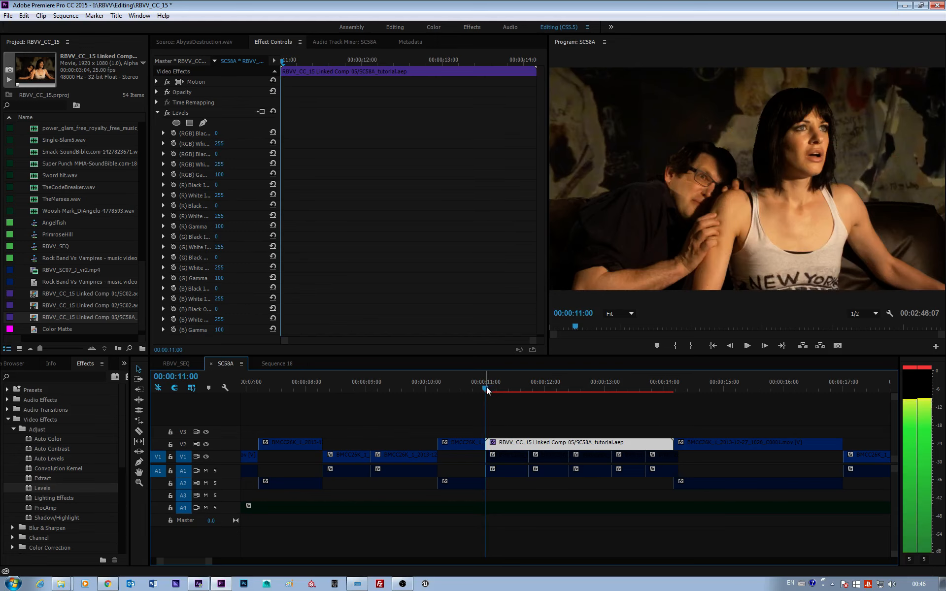
Try a red gamma of 75 in the clip's Levels effect.
click(226, 226)
text(75)
key(Return)
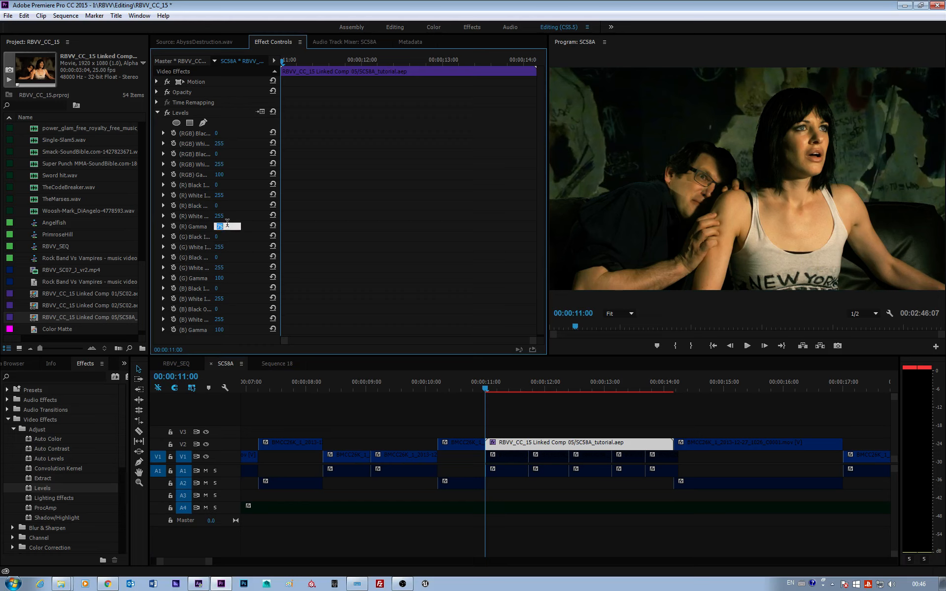
text(9)
key(Return)
Set the Levels green gamma to 95, red gamma to 85 and blue gamma to 110.
click(227, 277)
text(90)
key(Return)
click(227, 277)
text(95)
key(Return)
click(217, 226)
text(85)
key(Return)
click(222, 329)
text(110)
key(Return)
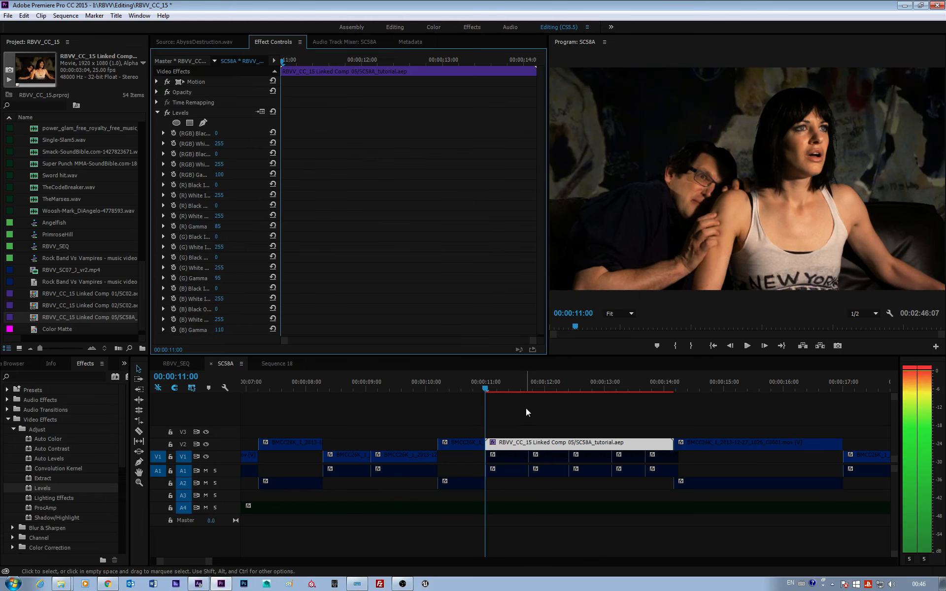
Compare the grade across the cut with the preceding shot and raise the Levels RGB black input to 20.
key(Left)
key(Left)
key(Right)
key(Left)
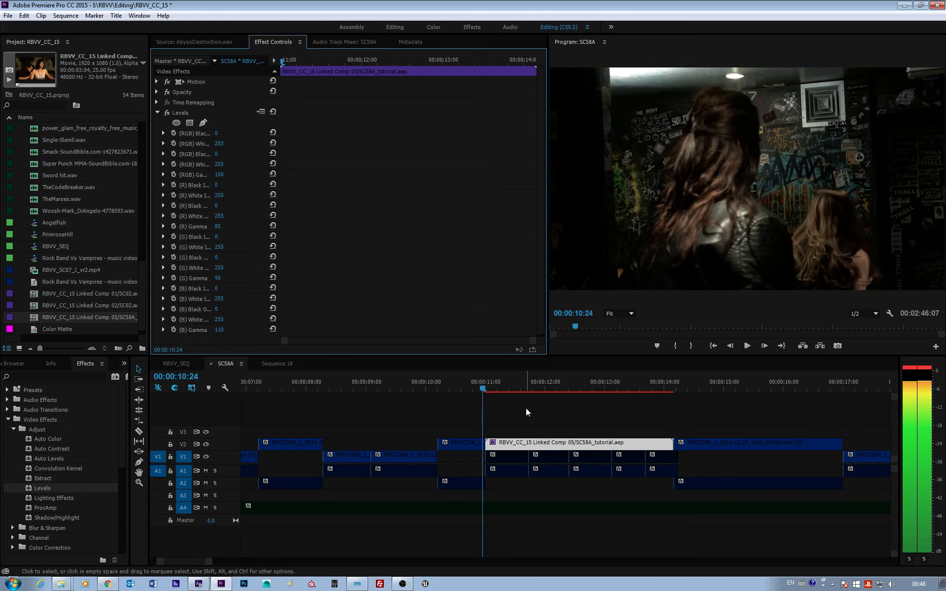
key(Right)
drag(217, 133, 227, 134)
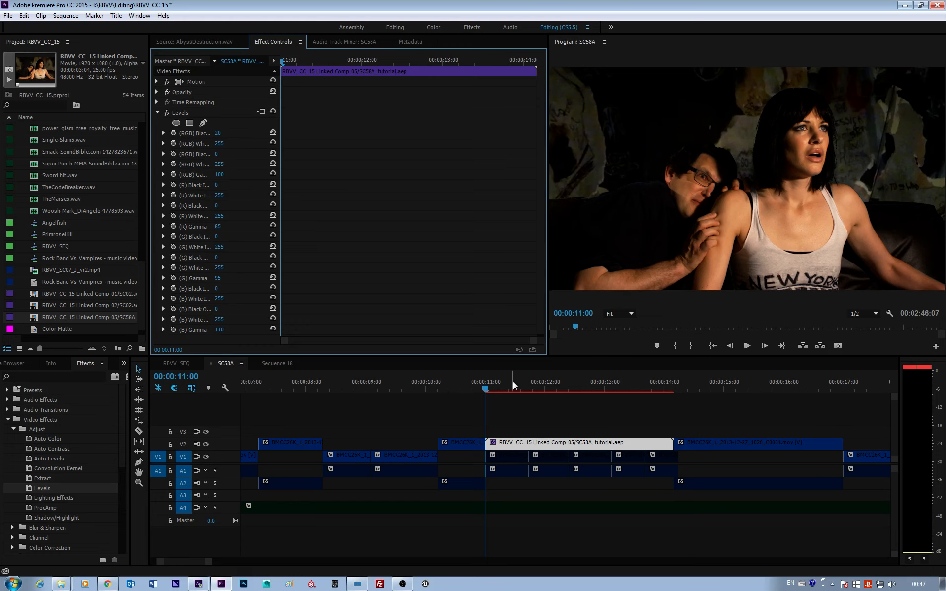
Compare frames on both sides of the cut to judge how the graded clip matches the preceding shot.
drag(491, 384, 489, 386)
key(Right)
key(Left)
key(Right)
key(Left)
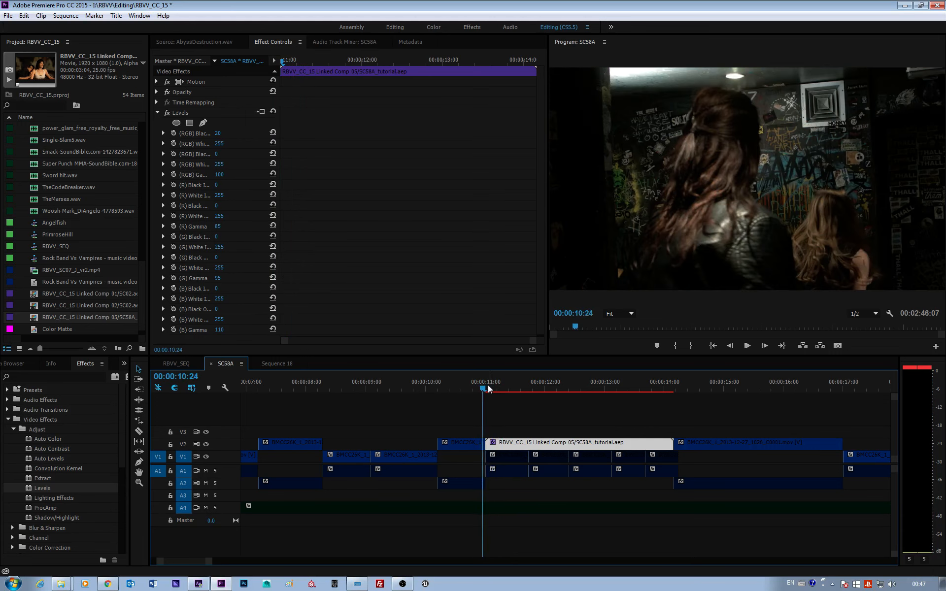
key(Right)
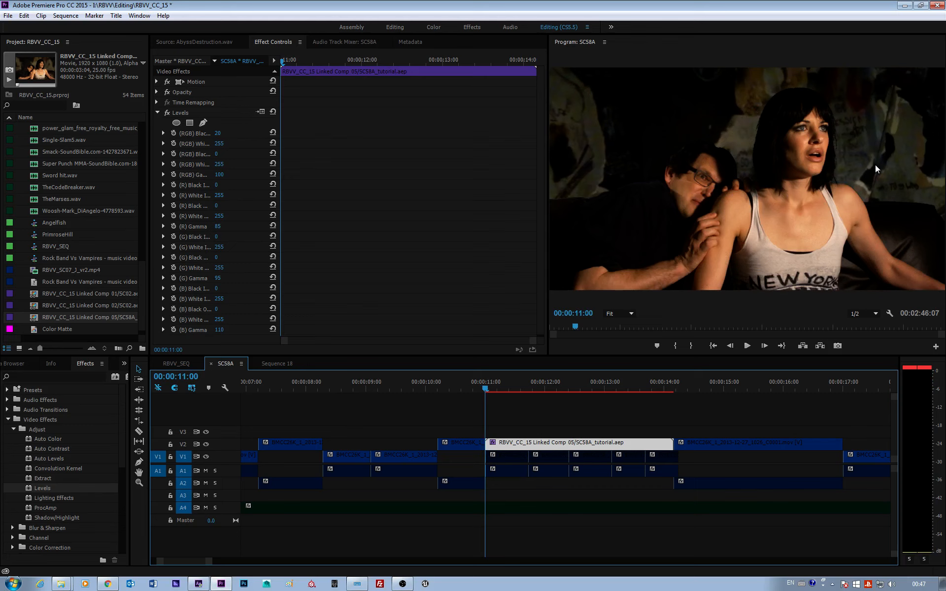
key(Right)
key(Left)
key(Right)
key(Left)
Switch to After Effects and apply the Levels effect to the keyed BMCC26K footage layer.
click(236, 236)
drag(945, 141, 281, 0)
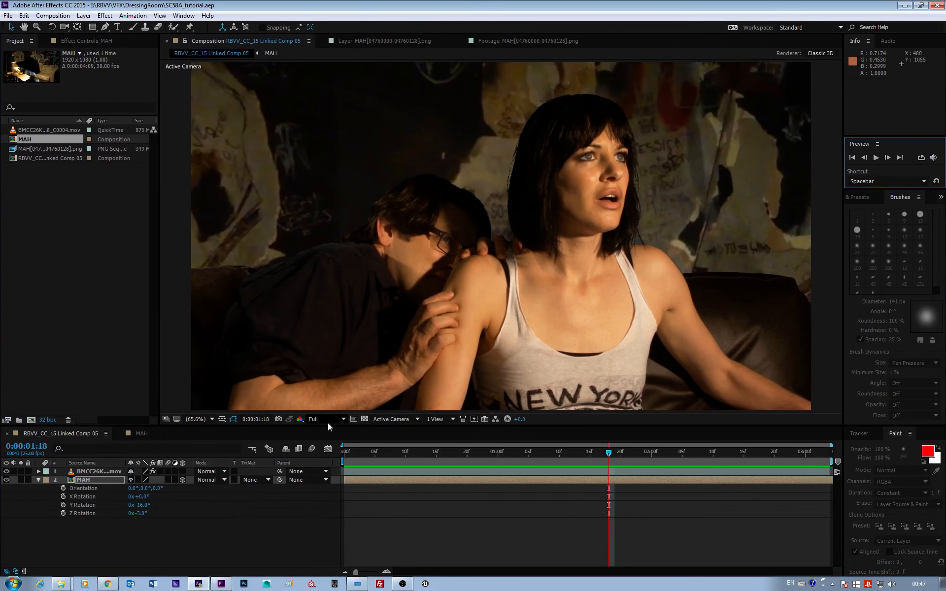
click(377, 472)
right_click(34, 121)
mouse_move(143, 218)
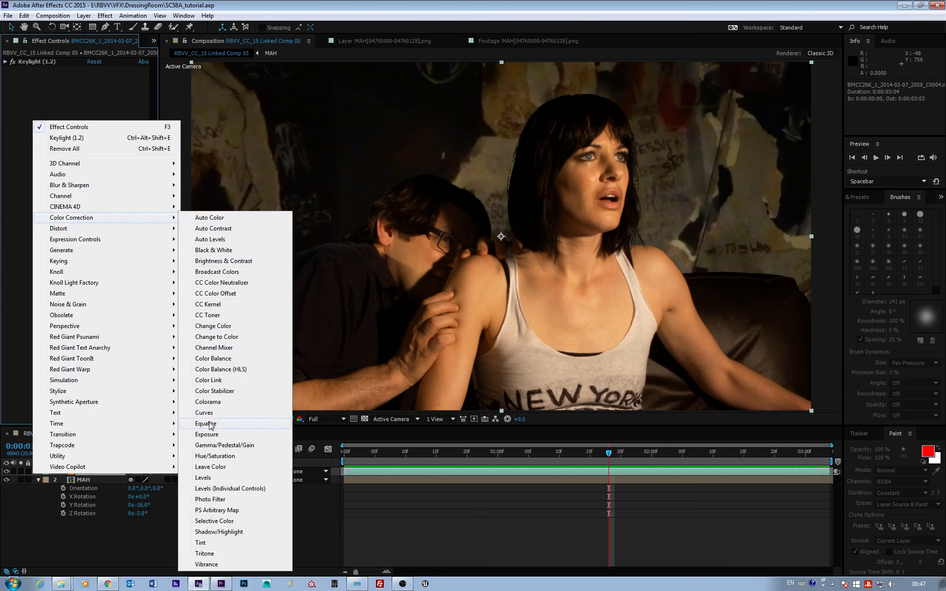
click(203, 477)
Set the keyed layer's Levels red gamma to about 0.72 and green gamma to about 0.80.
click(117, 78)
click(98, 86)
drag(86, 127, 105, 126)
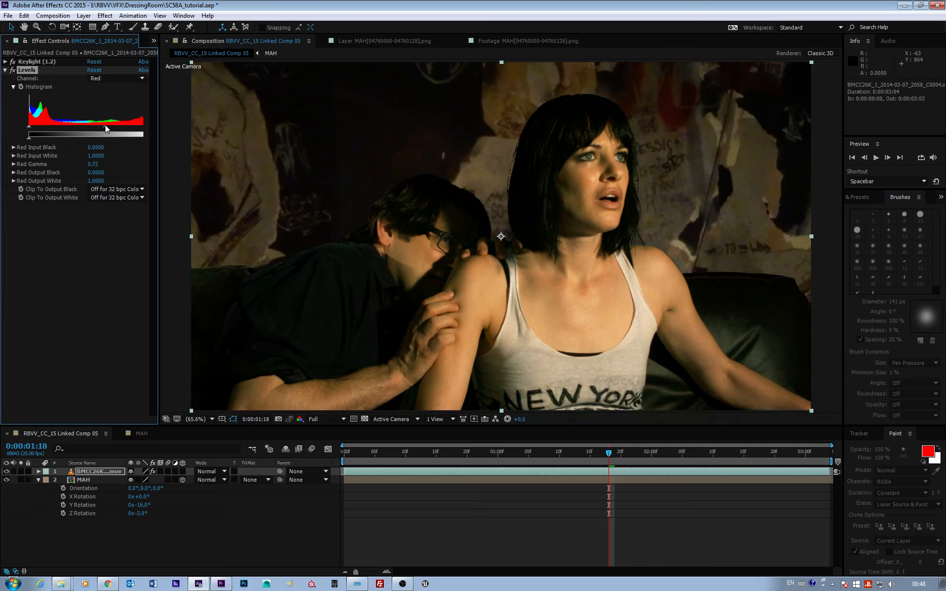
click(105, 80)
click(103, 100)
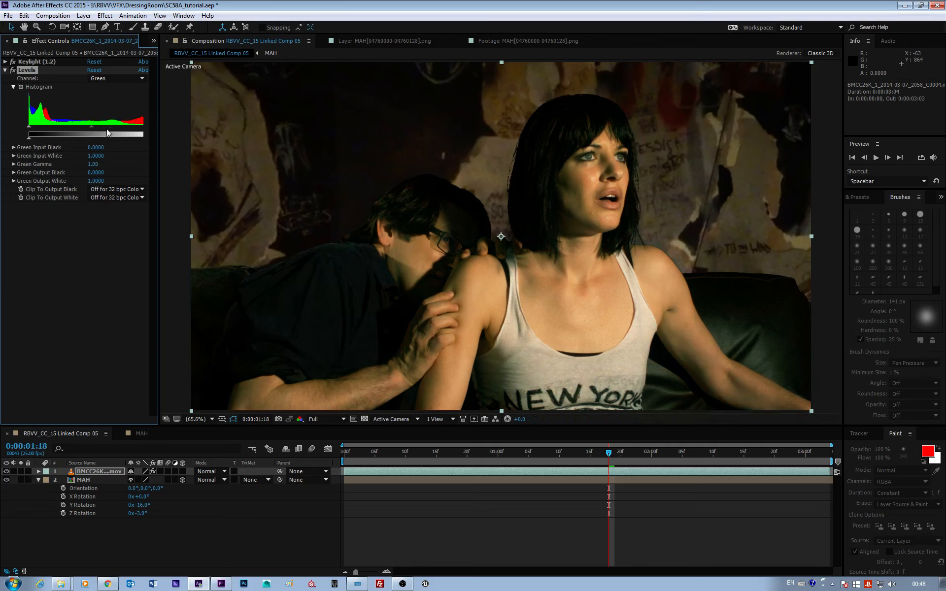
drag(90, 128, 98, 128)
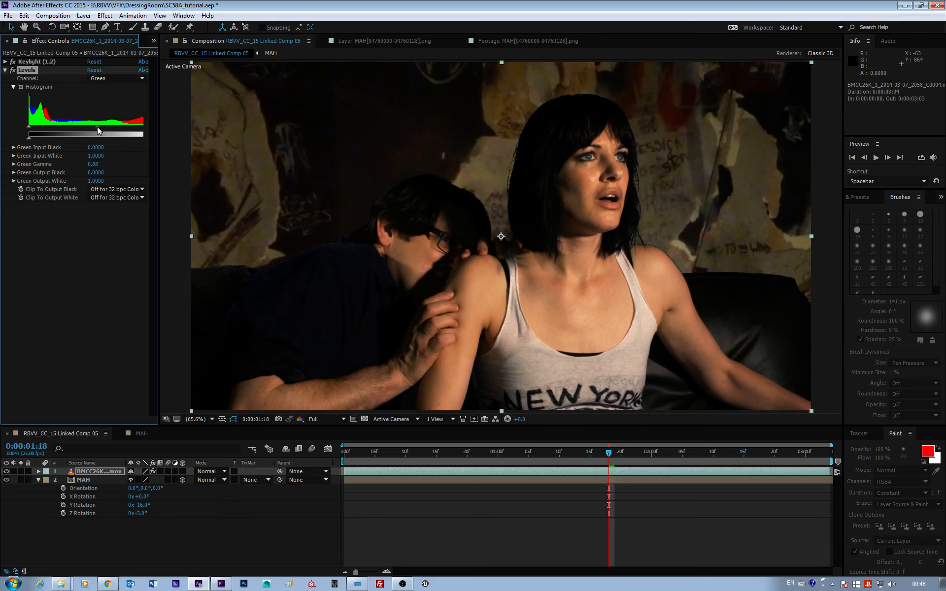
Set the keyed layer's Levels blue gamma to about 1.11 and overall RGB gamma to about 1.10.
click(103, 80)
click(110, 122)
drag(92, 127, 87, 127)
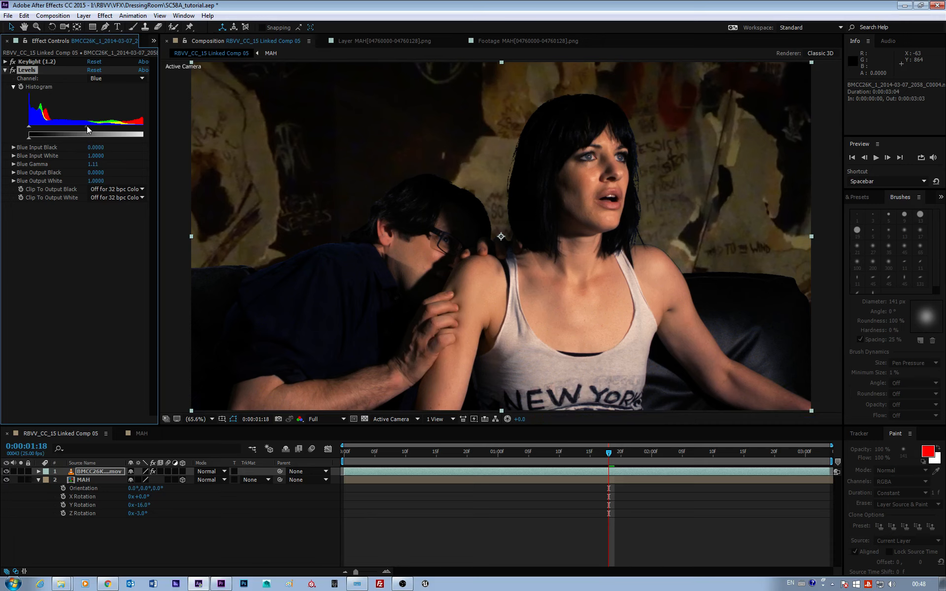
click(119, 79)
click(112, 89)
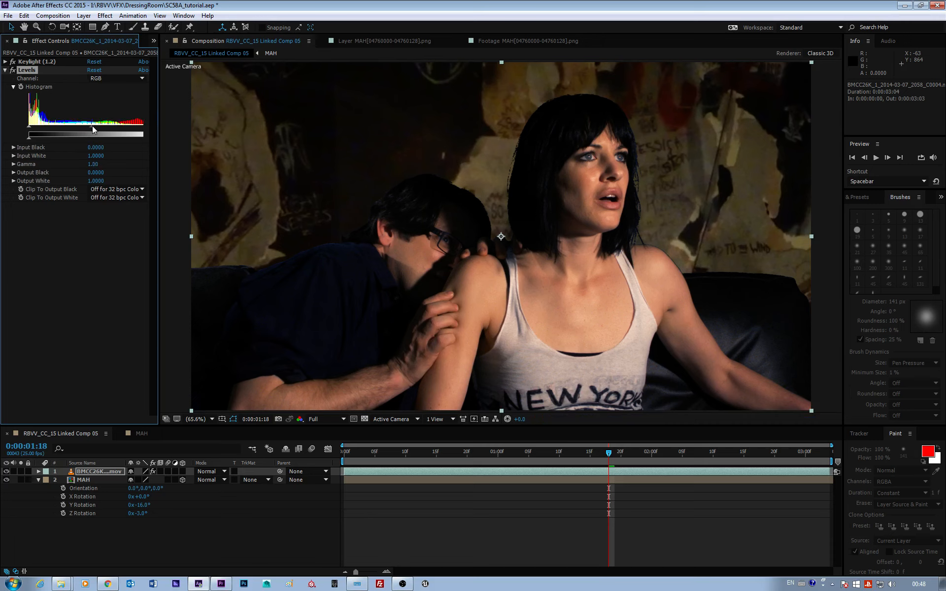
drag(94, 128, 87, 128)
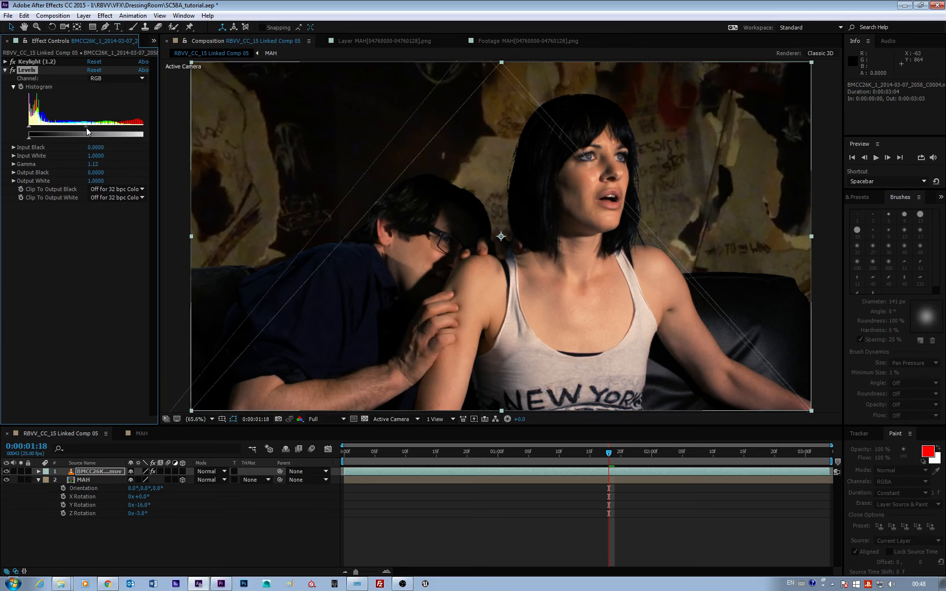
drag(86, 128, 87, 128)
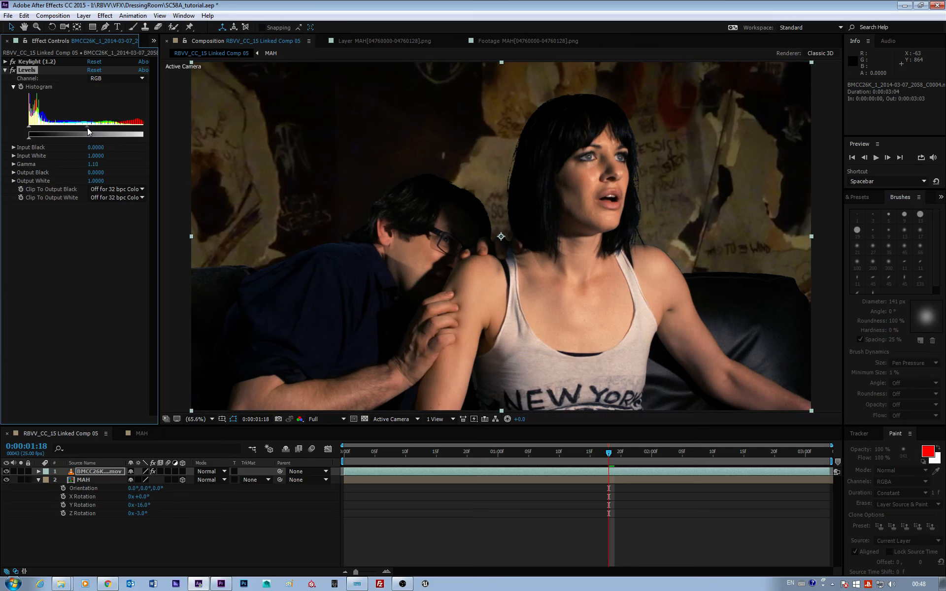
Lower the keyed layer's red gamma to about 0.64 and copy its Levels effect onto the MAH layer.
click(95, 80)
click(109, 99)
drag(86, 128, 110, 130)
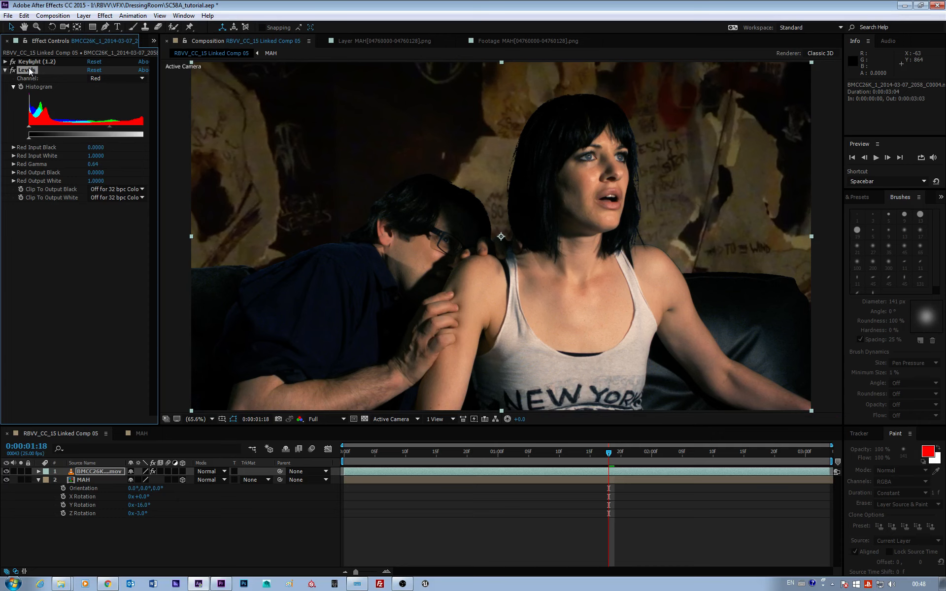
click(367, 480)
key(ctrl+v)
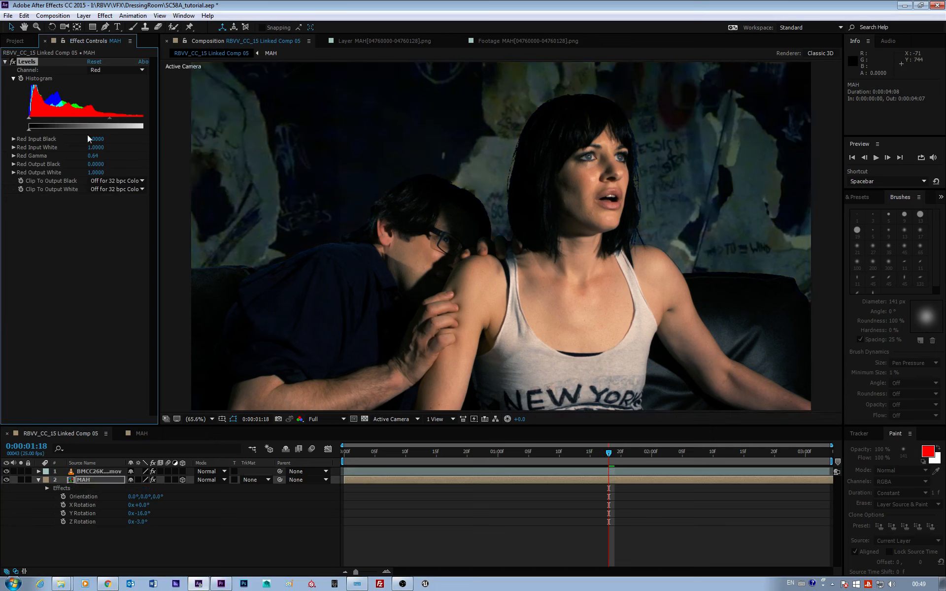
Adjust the MAH layer's RGB Levels to input black 0.0157, gamma 1.27 and input white 0.9412.
click(101, 73)
click(102, 79)
drag(86, 117, 30, 120)
drag(158, 222, 197, 221)
mouse_move(154, 125)
mouse_down()
mouse_move(140, 125)
mouse_move(148, 124)
mouse_up()
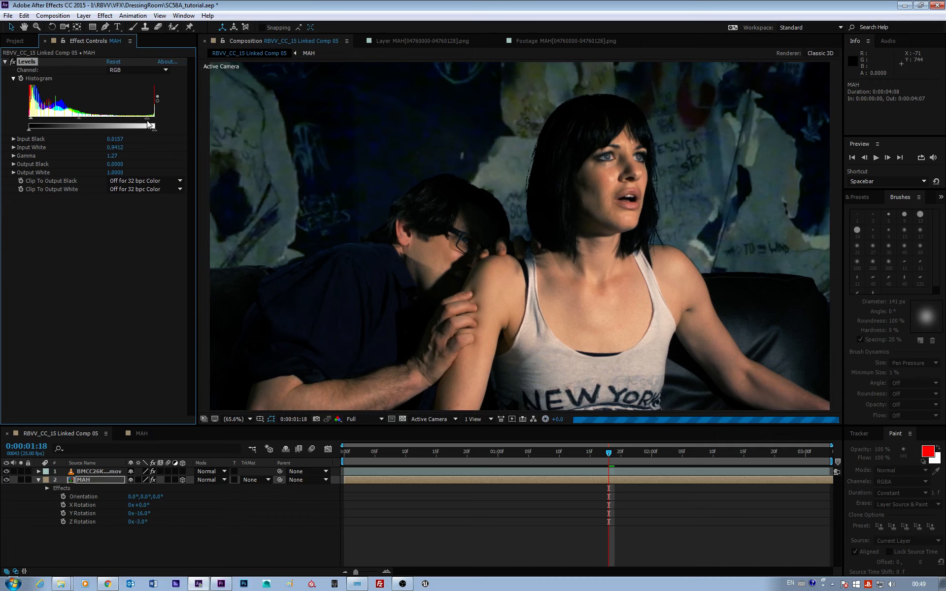
Raise the MAH layer's RGB input black to 0.0549 and lower its blue gamma slightly.
drag(31, 119, 34, 121)
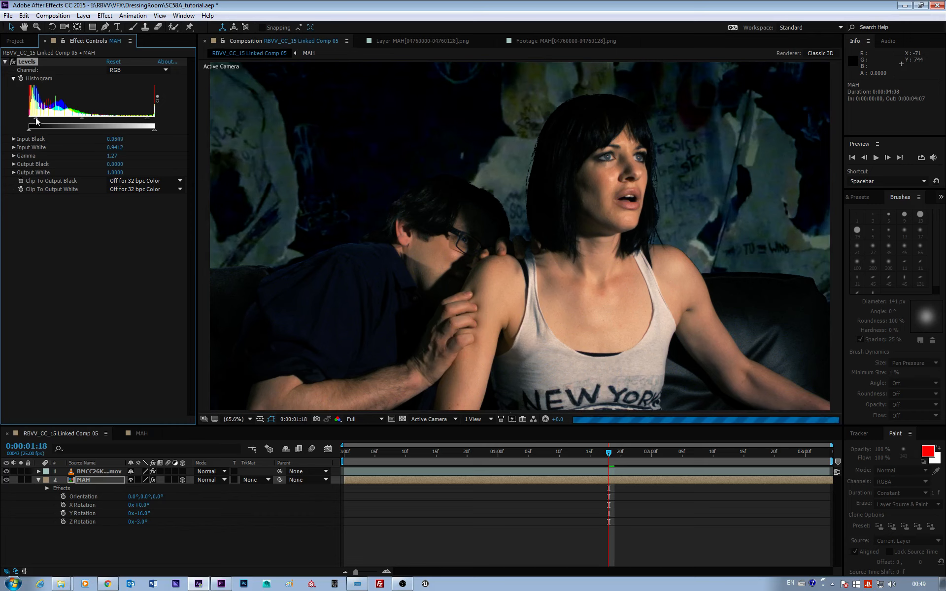
click(122, 75)
click(123, 117)
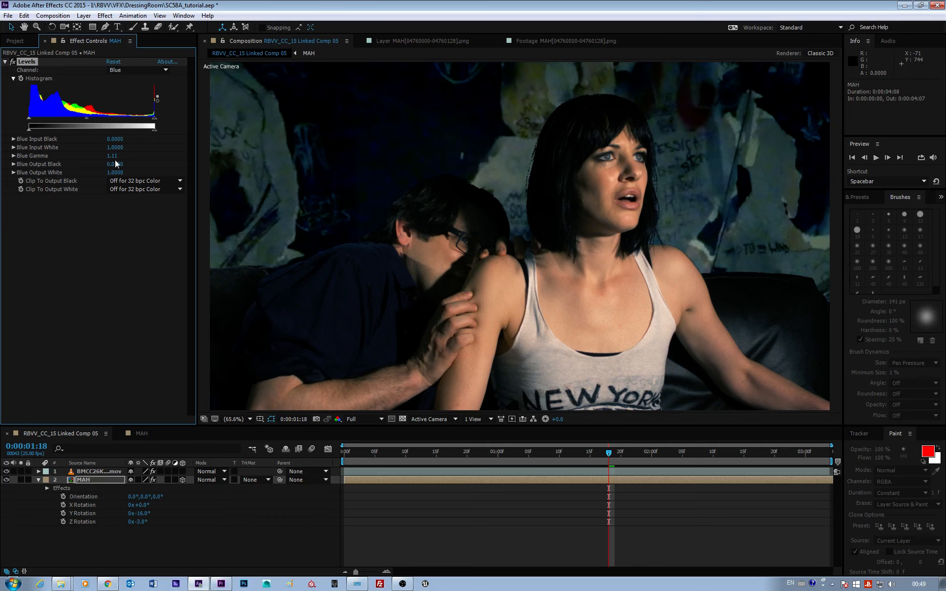
drag(86, 118, 92, 118)
Set the MAH layer's Levels green gamma to 1.00.
click(131, 70)
click(128, 102)
click(112, 157)
key(Return)
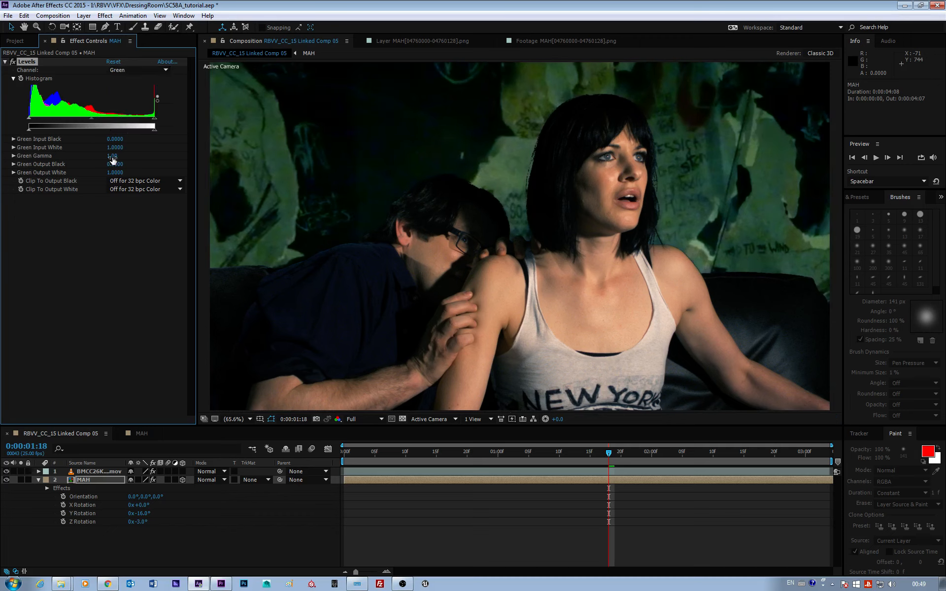
Adjust the MAH layer's Levels red gamma to about 0.87.
click(131, 70)
click(125, 95)
drag(91, 119, 99, 118)
drag(98, 118, 97, 118)
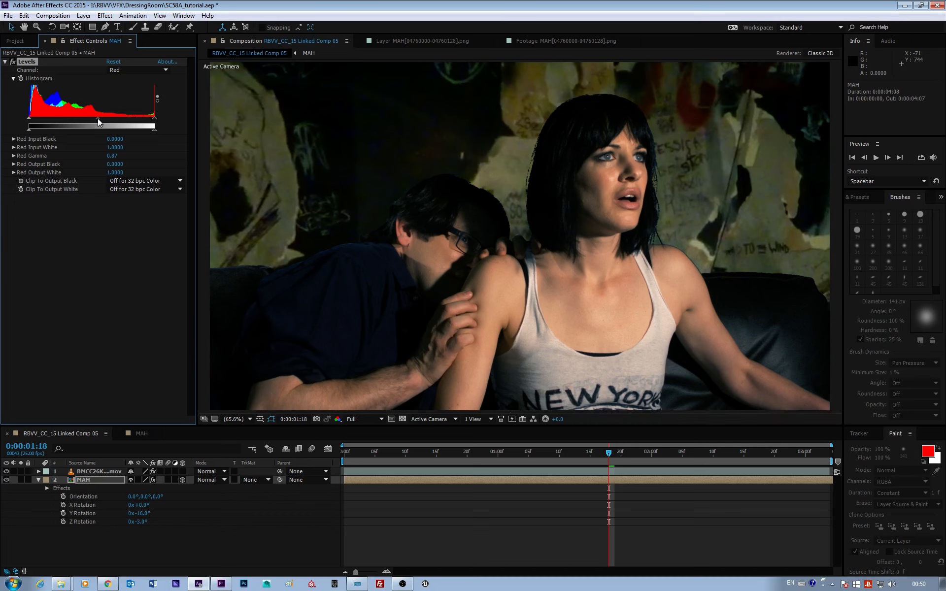
Set the MAH layer's Levels blue gamma to about 1.09 and save the After Effects project.
click(138, 70)
click(124, 101)
drag(92, 118, 88, 118)
click(8, 16)
click(49, 96)
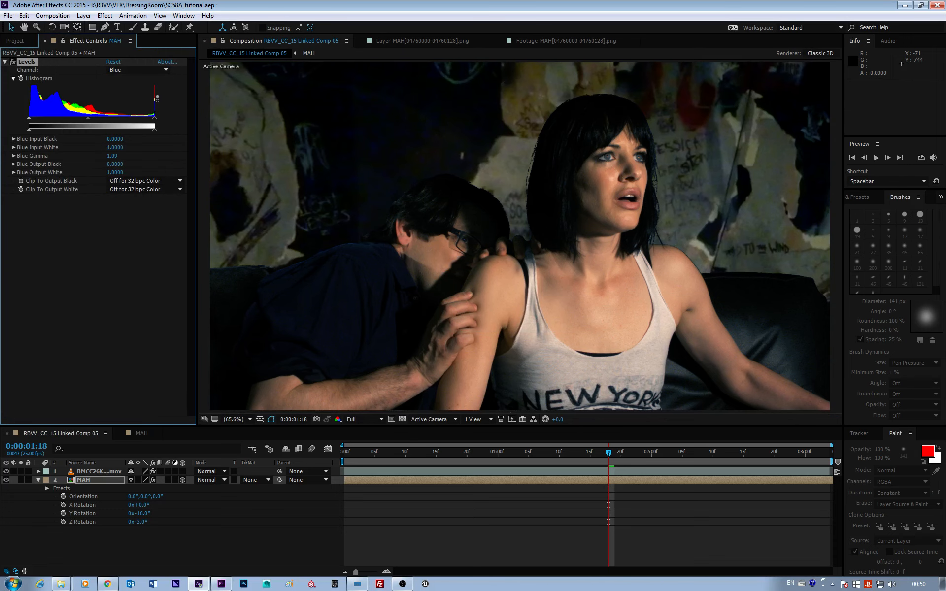
Switch to Premiere Pro and disable the Levels effect on the RBVV_CC_15 Linked Comp 05 clip, collapsing its settings.
click(221, 584)
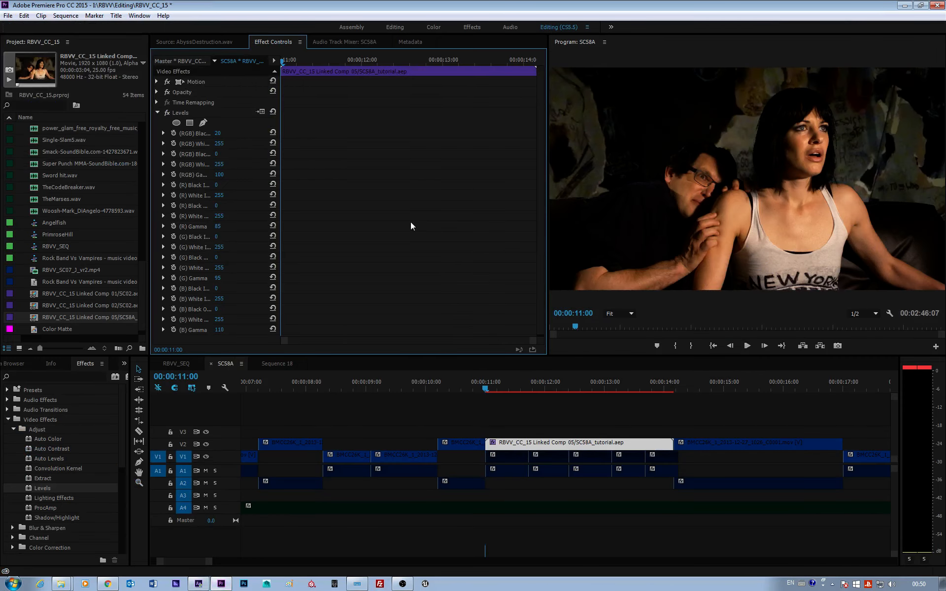
click(520, 443)
click(167, 112)
click(157, 113)
Compare the frames on both sides of the cut at 00:00:11:00 for colour match and save the Premiere project.
key(Right)
key(Left)
key(Left)
key(Left)
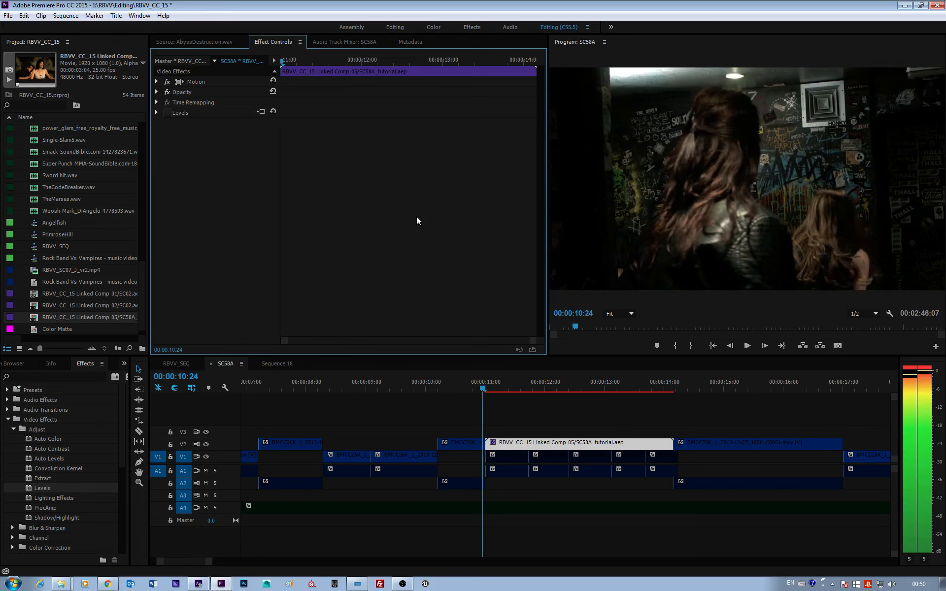
key(Right)
key(Right)
key(Left)
key(Right)
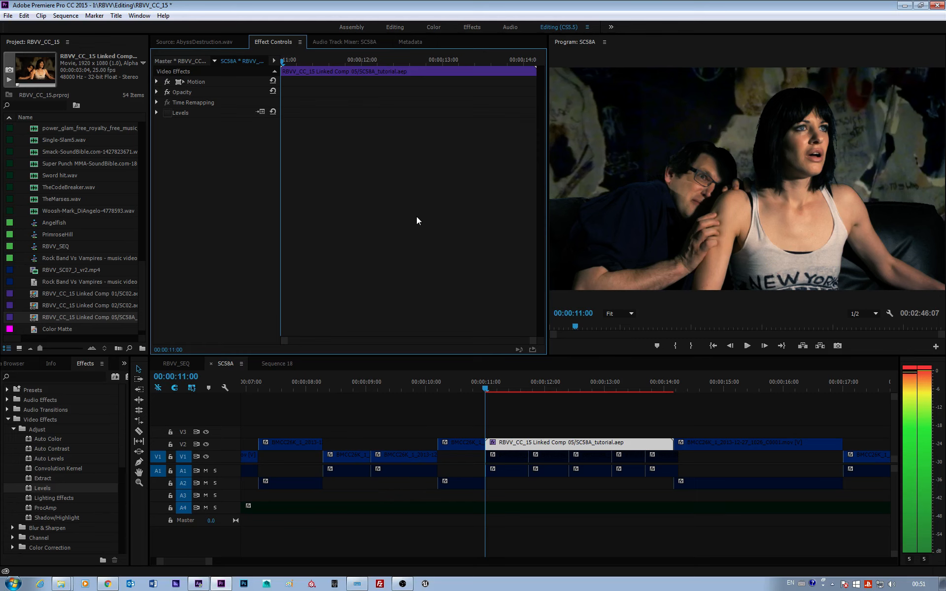
click(8, 15)
click(20, 88)
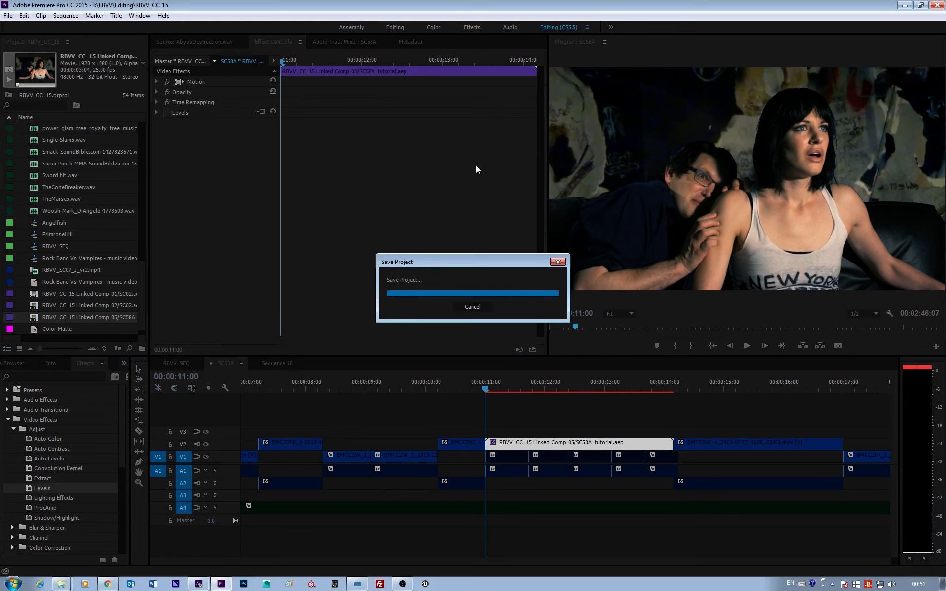